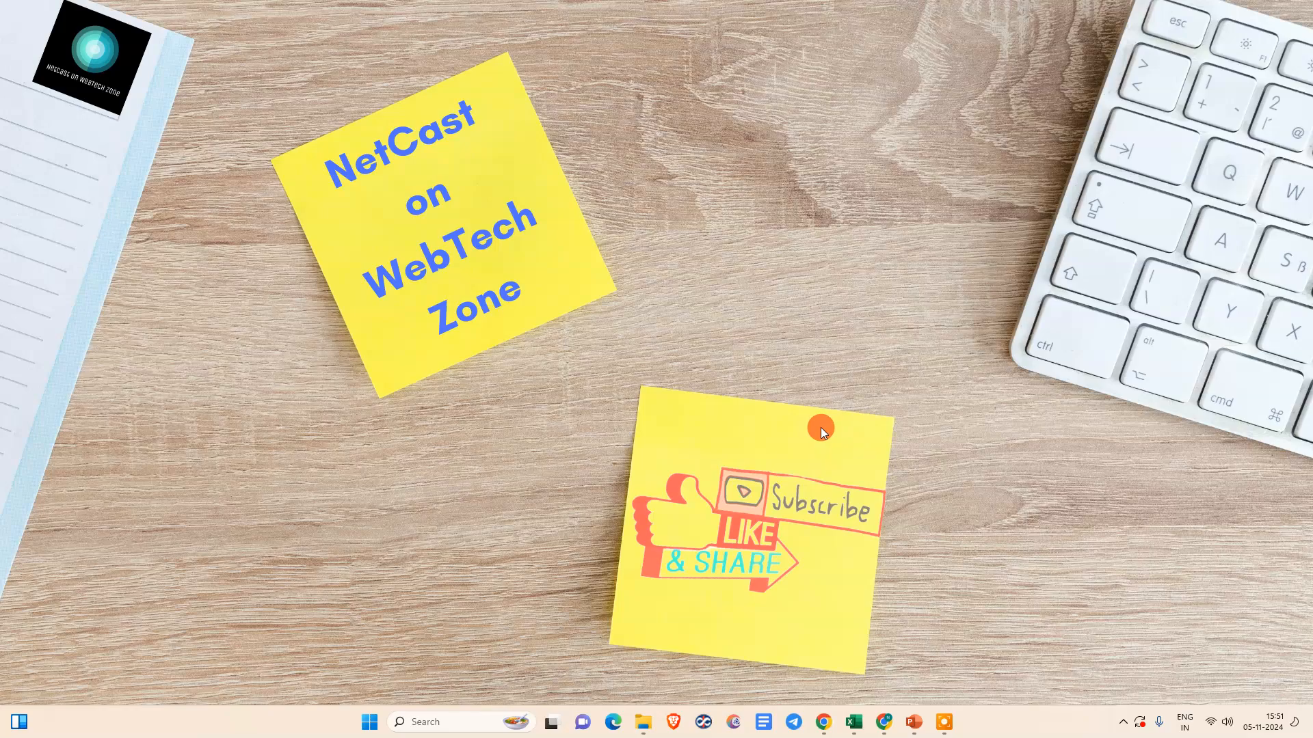
Open the Downloads folder in File Explorer and select the netcast for 2 (2) PDF.
{"action": "key", "text": "super+e"}
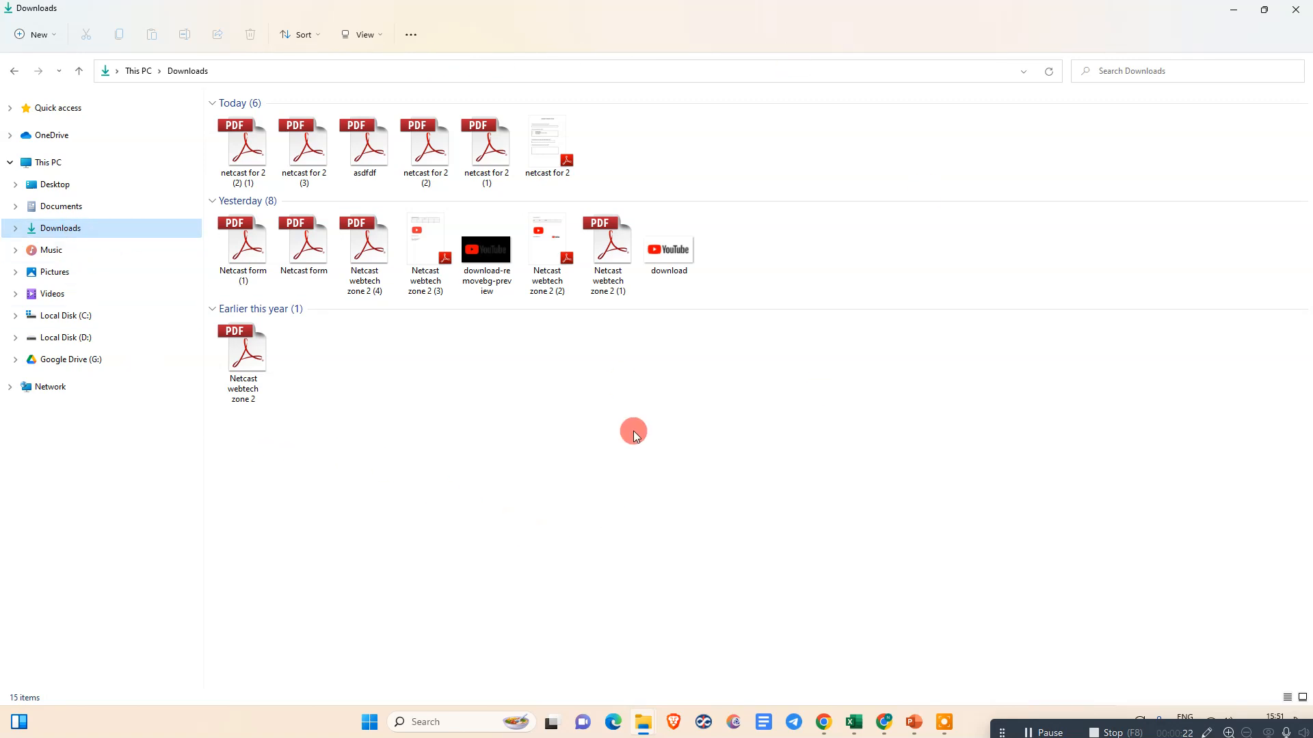
{"action": "left_click", "coordinate": [356, 151]}
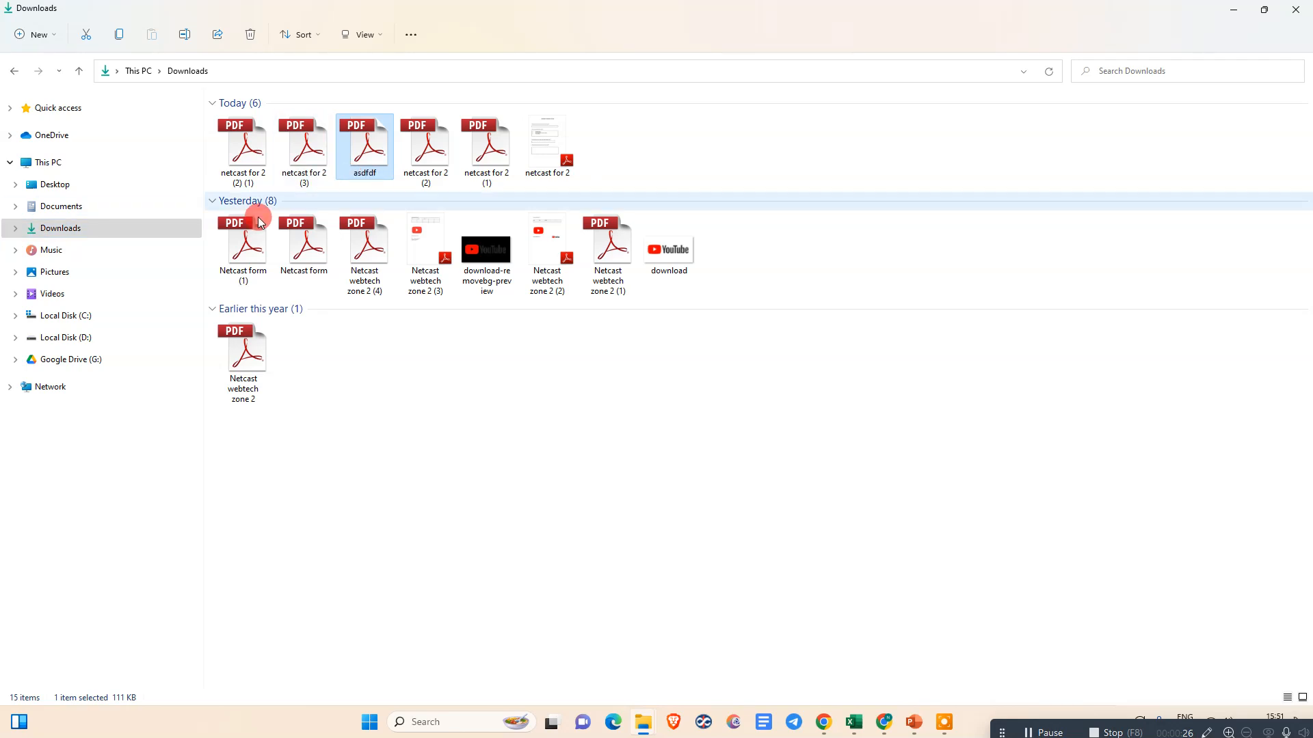
{"action": "left_click", "coordinate": [425, 149]}
{"action": "left_click", "coordinate": [512, 154]}
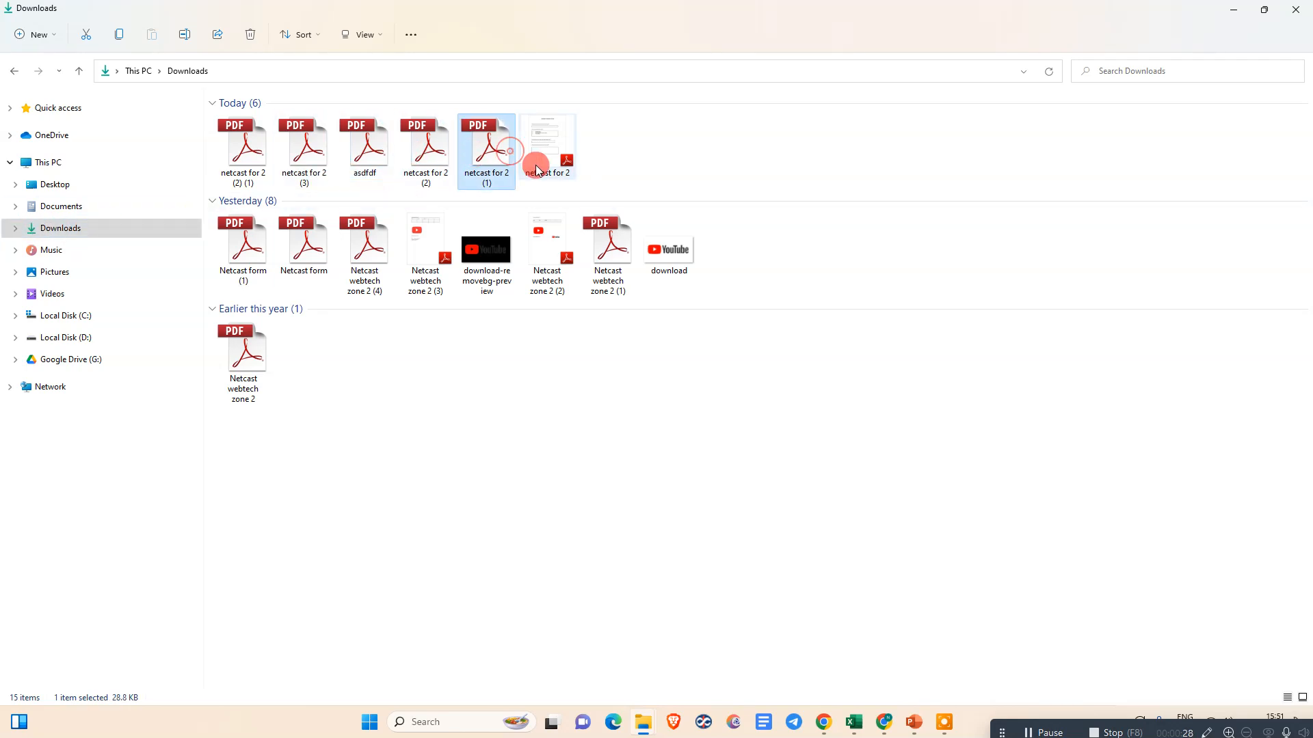
{"action": "left_click", "coordinate": [371, 244]}
{"action": "left_click", "coordinate": [381, 163]}
{"action": "left_click", "coordinate": [408, 152]}
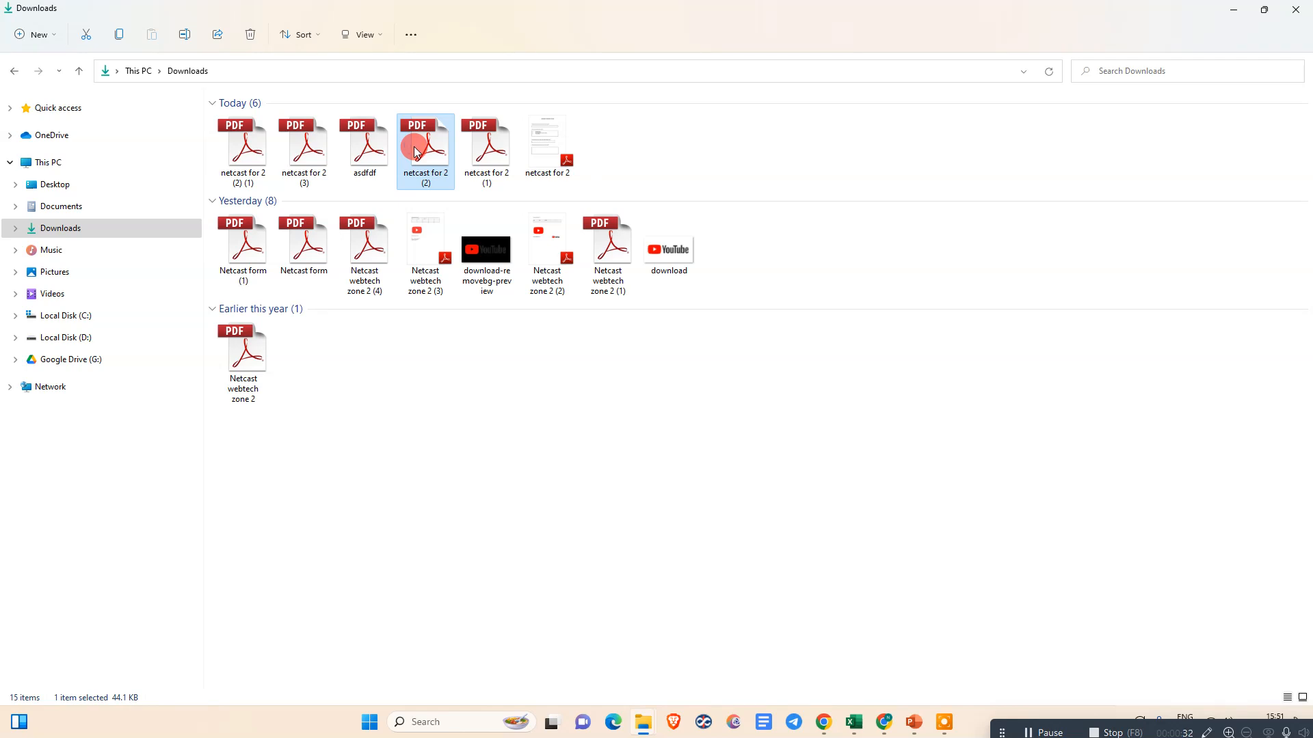
Open the netcast for 2 (2) PDF in Adobe Reader, maximize its window to view the form, and close it.
{"action": "right_click", "coordinate": [418, 149]}
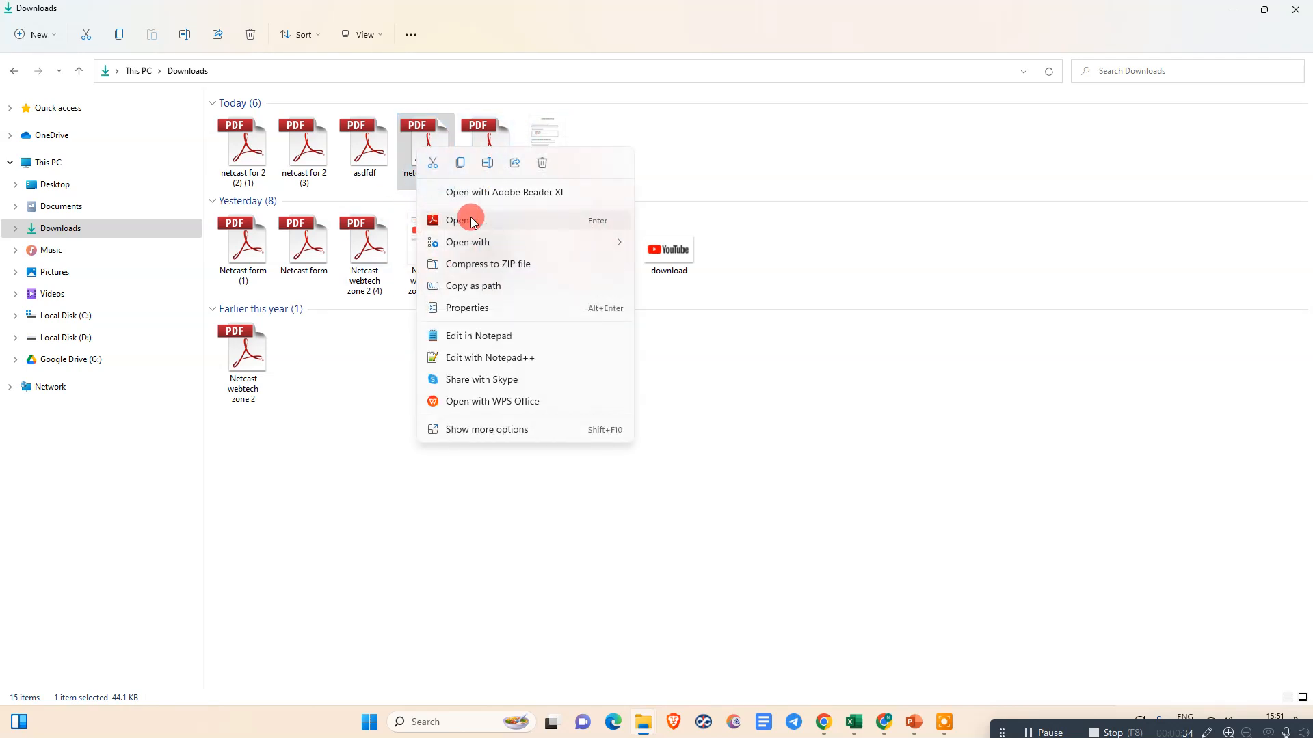
{"action": "double_click", "coordinate": [406, 163]}
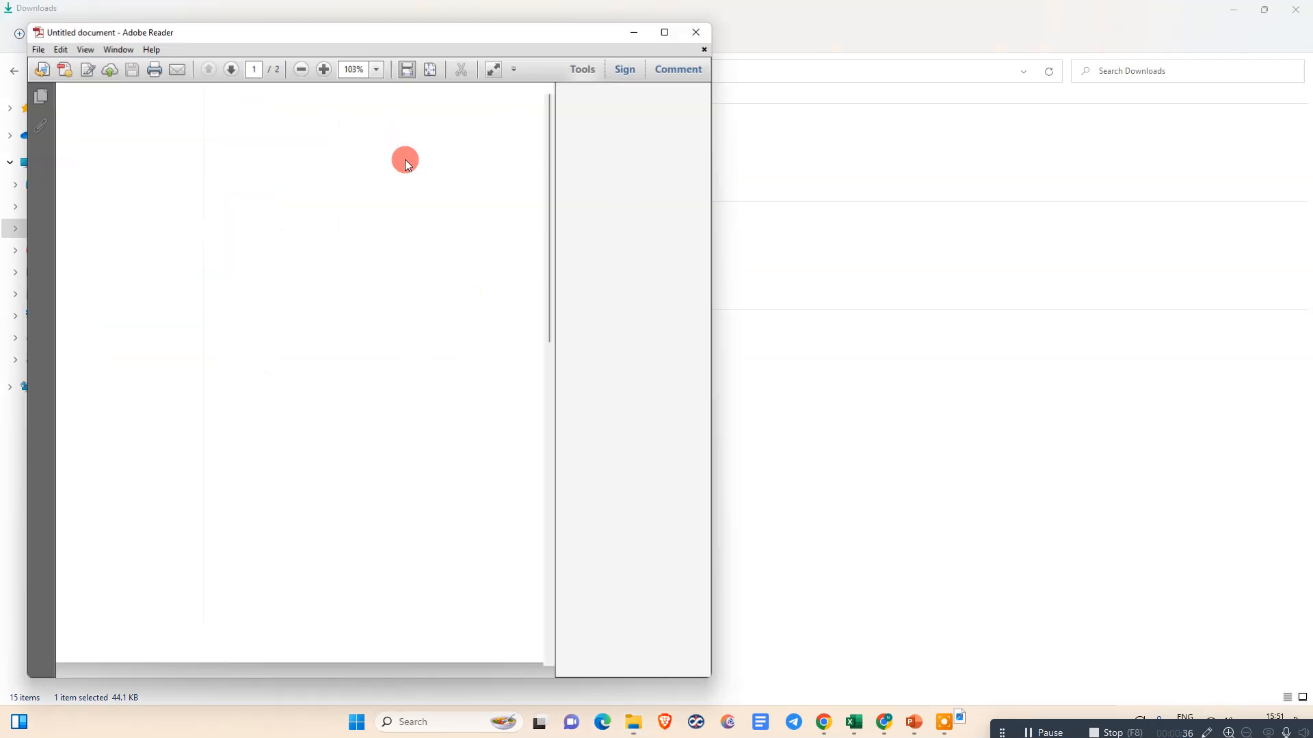
{"action": "left_click", "coordinate": [666, 30]}
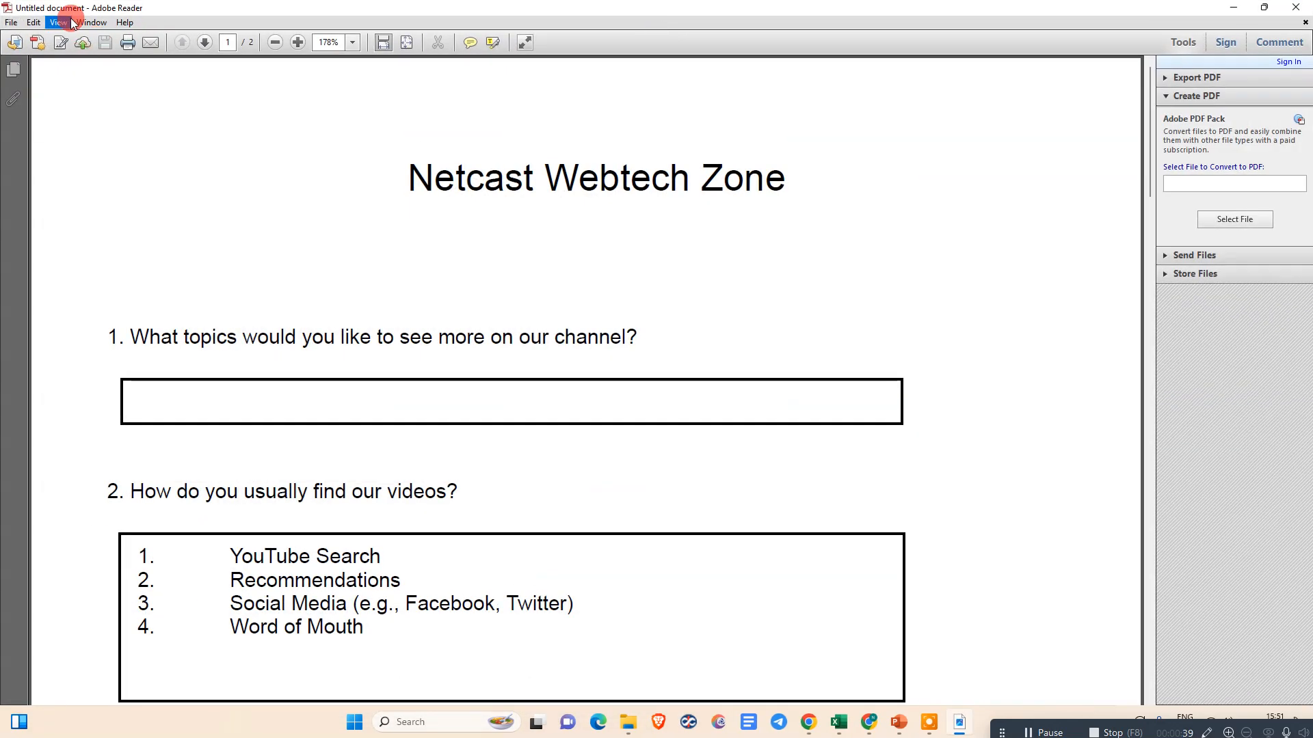
{"action": "left_click", "coordinate": [1295, 8]}
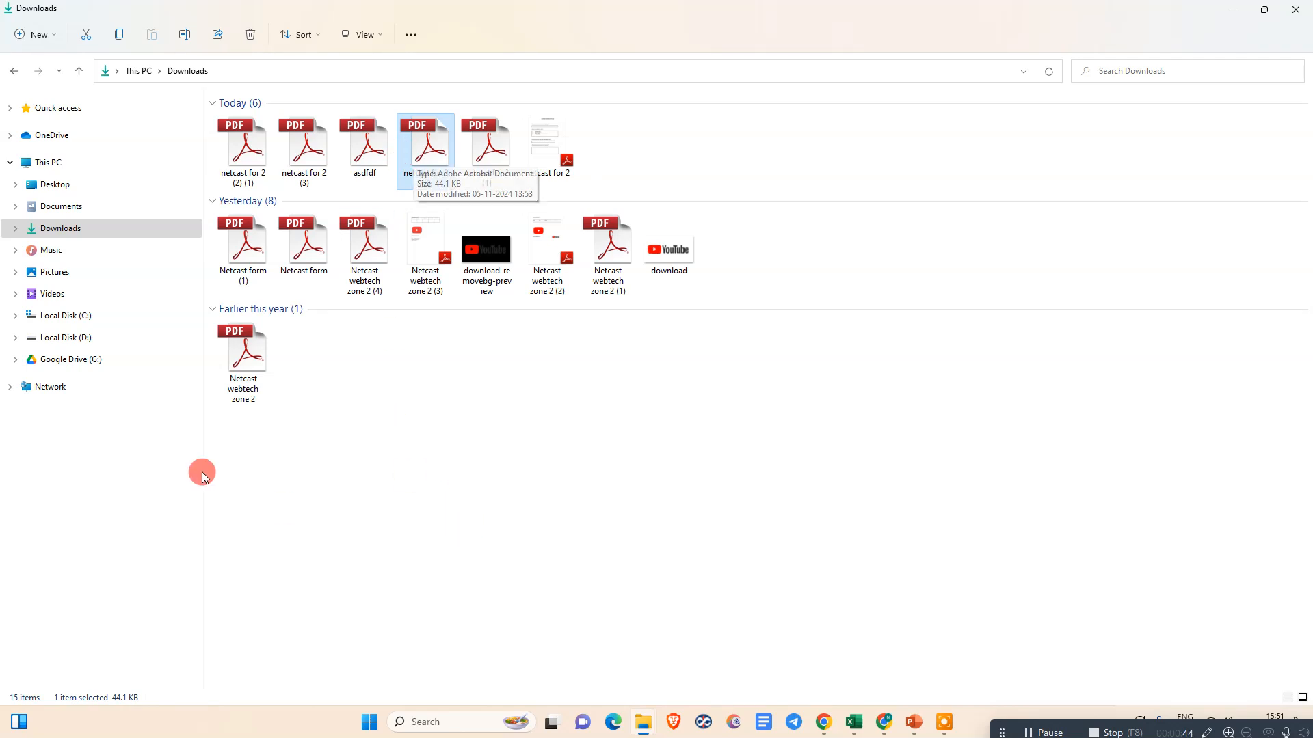
Examine the full list of apps that can open the netcast for 2 (2) PDF.
{"action": "right_click", "coordinate": [418, 147]}
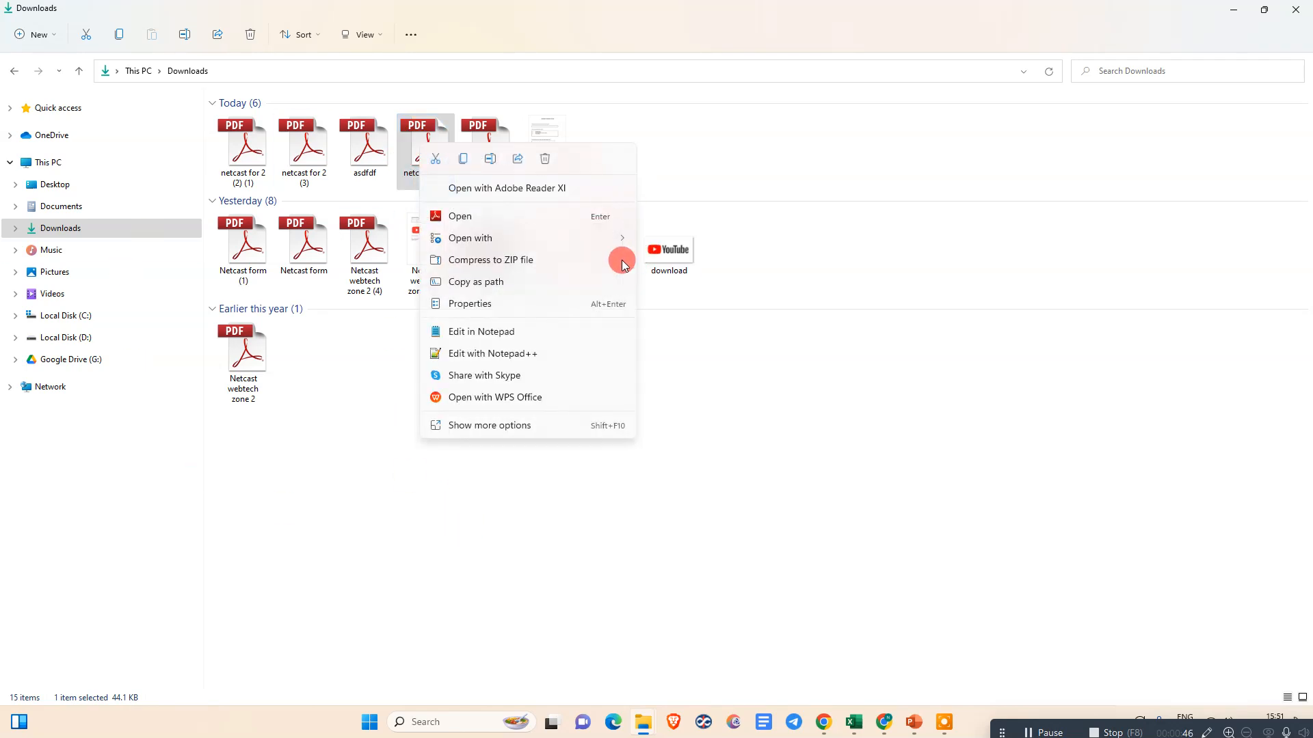
{"action": "mouse_move", "coordinate": [563, 244]}
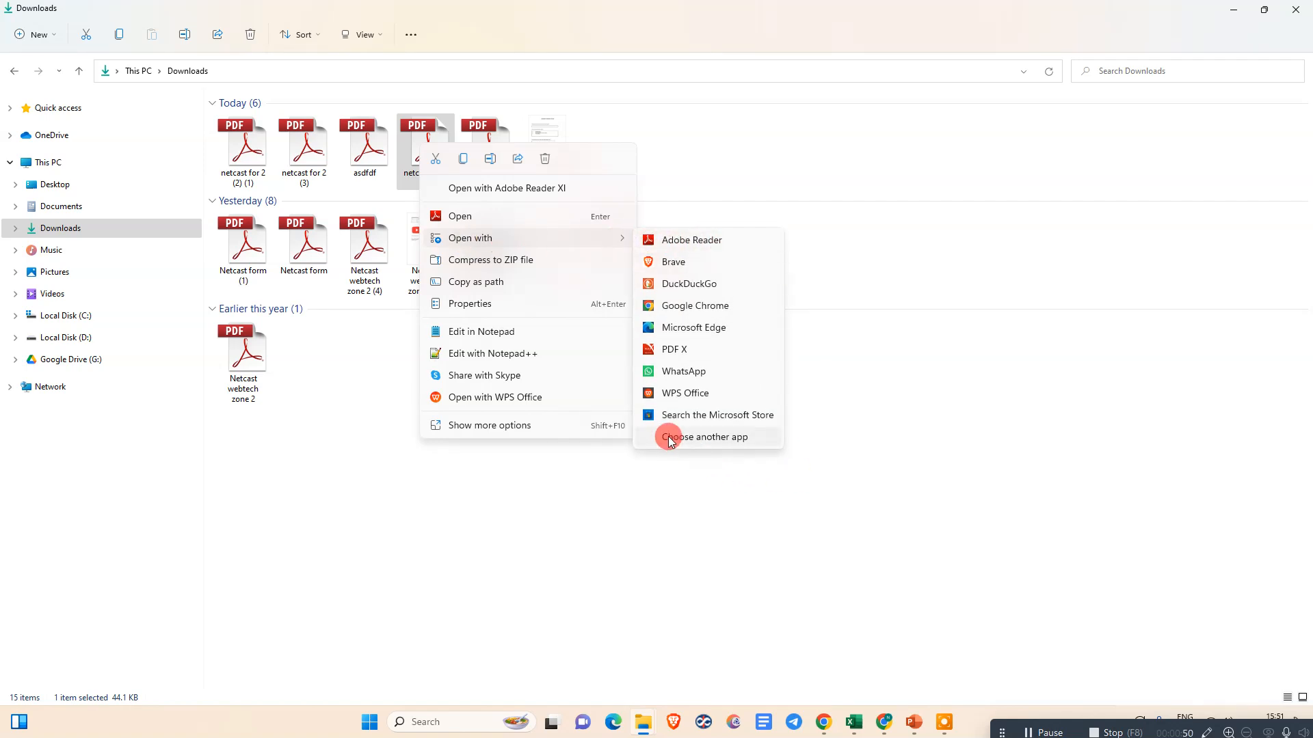
{"action": "left_click", "coordinate": [669, 438]}
{"action": "scroll", "coordinate": [650, 321], "scroll_direction": "down", "scroll_amount": 3}
{"action": "scroll", "coordinate": [649, 322], "scroll_direction": "down", "scroll_amount": 3}
{"action": "left_click", "coordinate": [643, 433]}
{"action": "scroll", "coordinate": [654, 299], "scroll_direction": "down", "scroll_amount": 1}
{"action": "scroll", "coordinate": [654, 322], "scroll_direction": "down", "scroll_amount": 10}
{"action": "scroll", "coordinate": [657, 353], "scroll_direction": "up", "scroll_amount": 15}
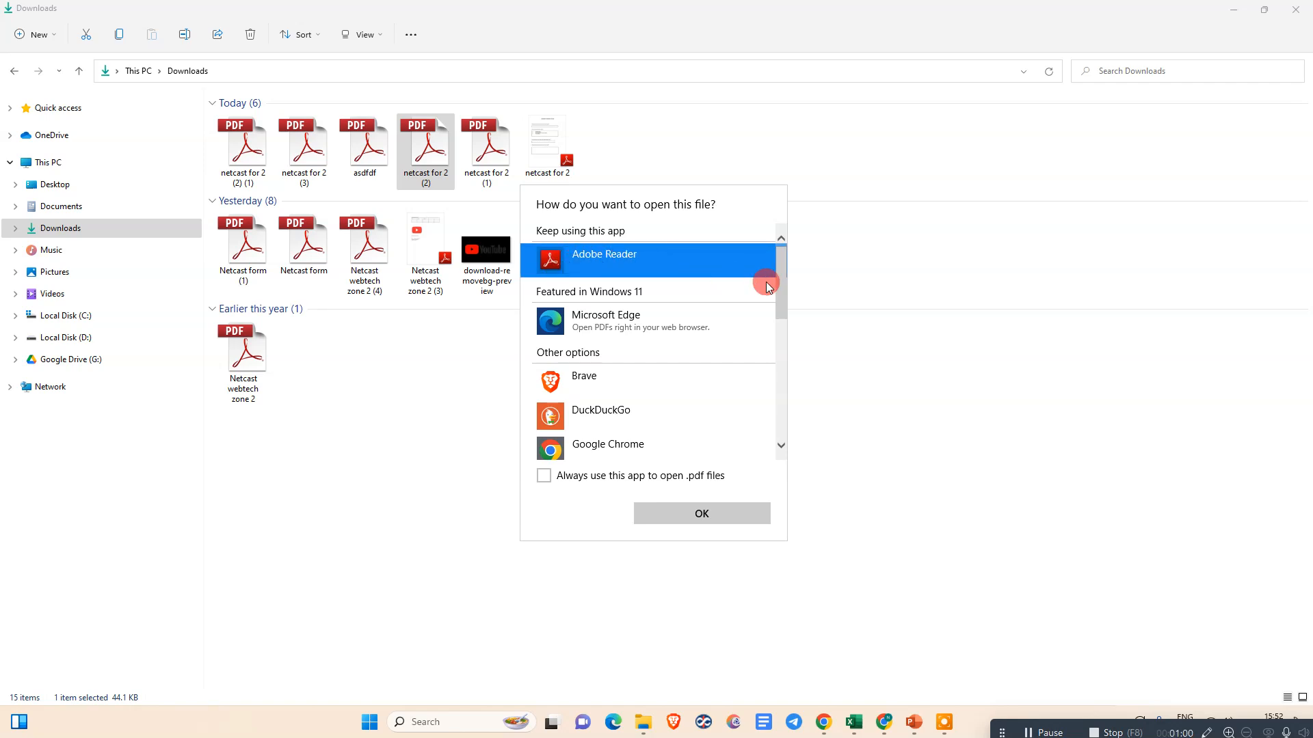
{"action": "mouse_move", "coordinate": [785, 260]}
{"action": "left_mouse_down"}
{"action": "mouse_move", "coordinate": [797, 327]}
{"action": "mouse_move", "coordinate": [792, 271]}
{"action": "left_mouse_up"}
{"action": "scroll", "coordinate": [716, 282], "scroll_direction": "up", "scroll_amount": 2}
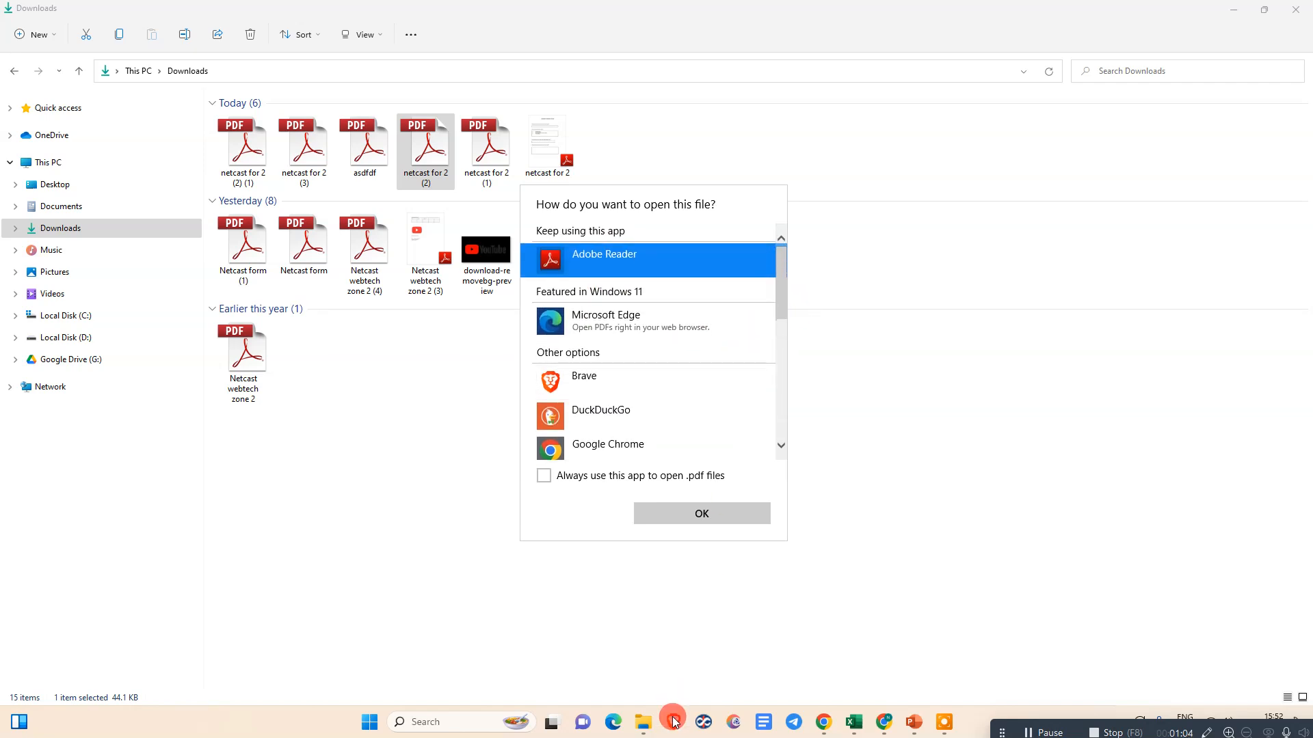
{"action": "left_click", "coordinate": [436, 728]}
{"action": "left_click", "coordinate": [448, 723]}
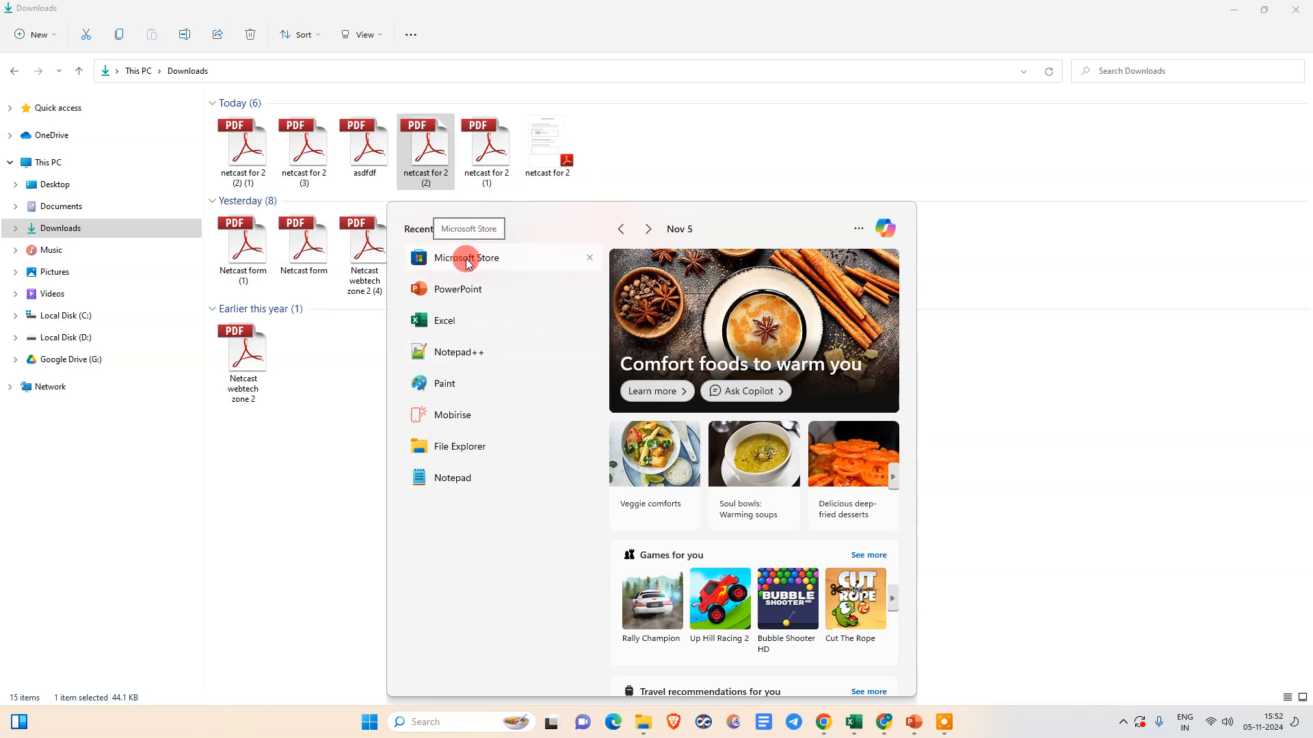
{"action": "left_click", "coordinate": [307, 514]}
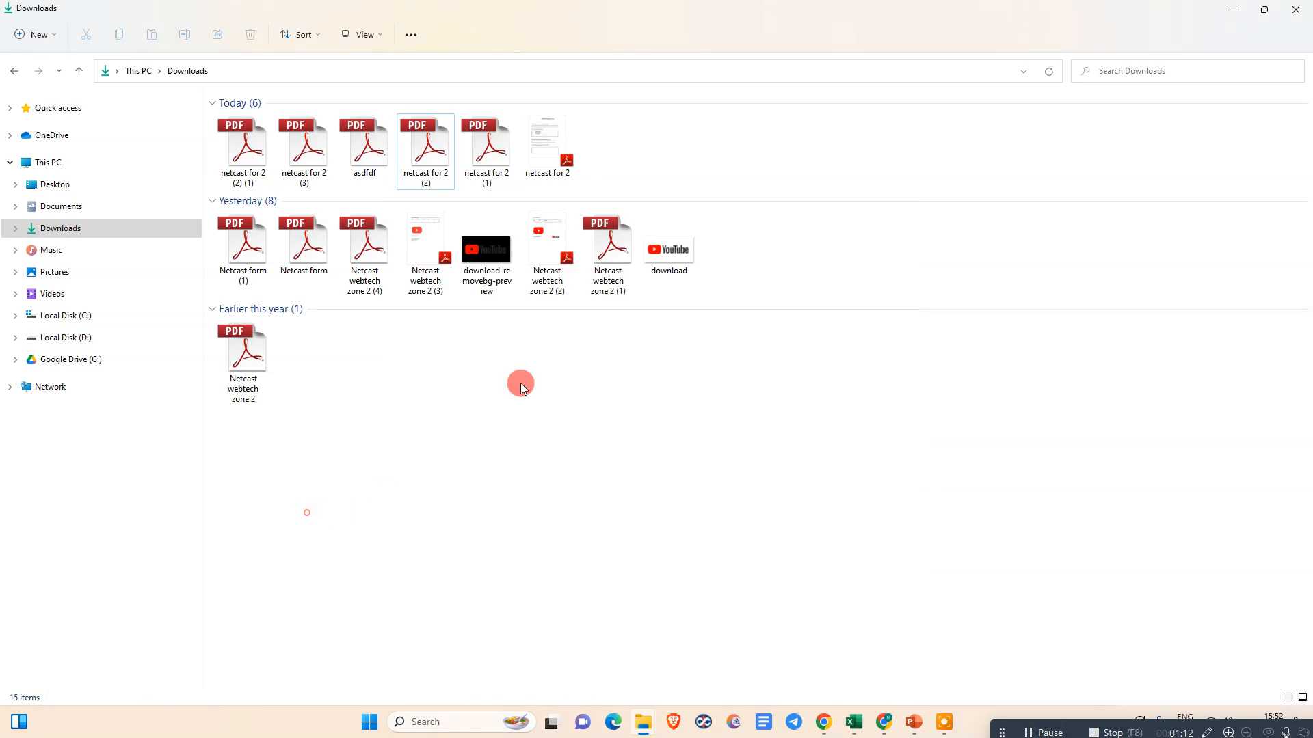
Reopen the Netcast Webtech Zone questionnaire PDF in Adobe Reader and look through its two pages.
{"action": "double_click", "coordinate": [457, 150]}
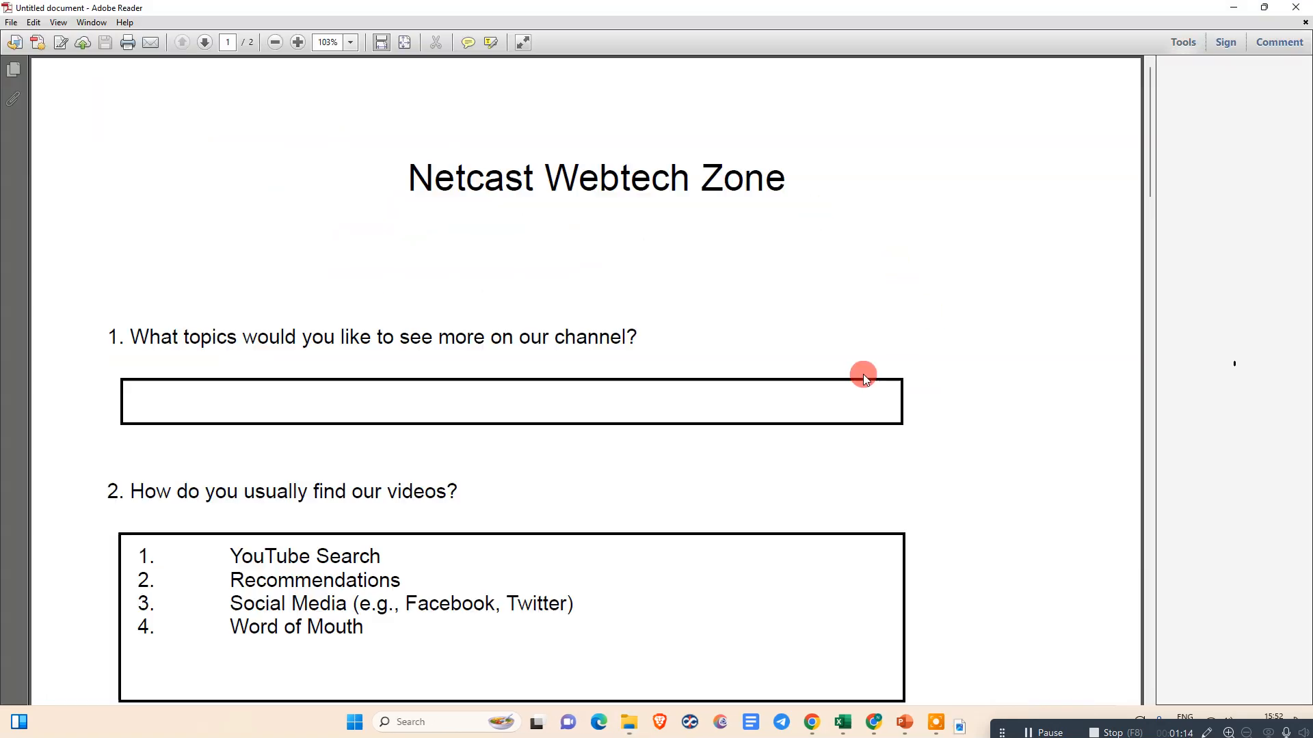
{"action": "scroll", "coordinate": [581, 319], "scroll_direction": "down", "scroll_amount": 5}
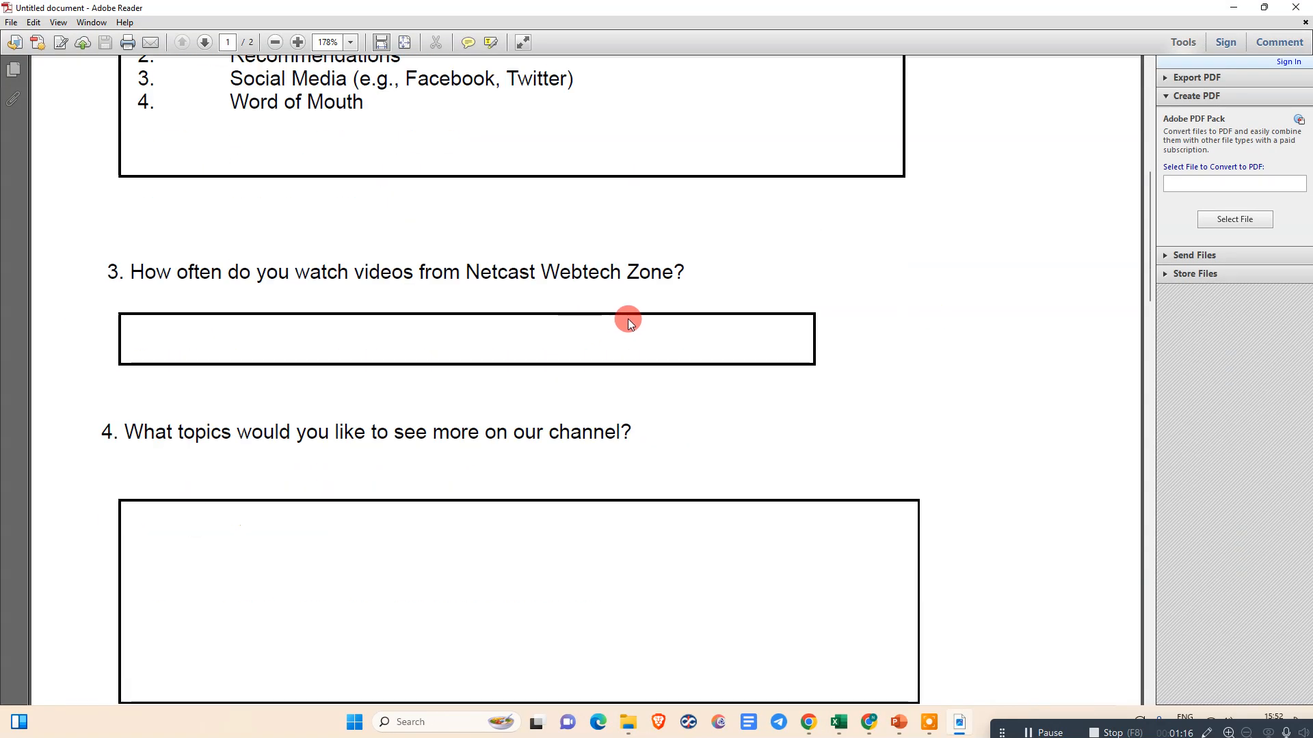
{"action": "scroll", "coordinate": [175, 228], "scroll_direction": "down", "scroll_amount": 10}
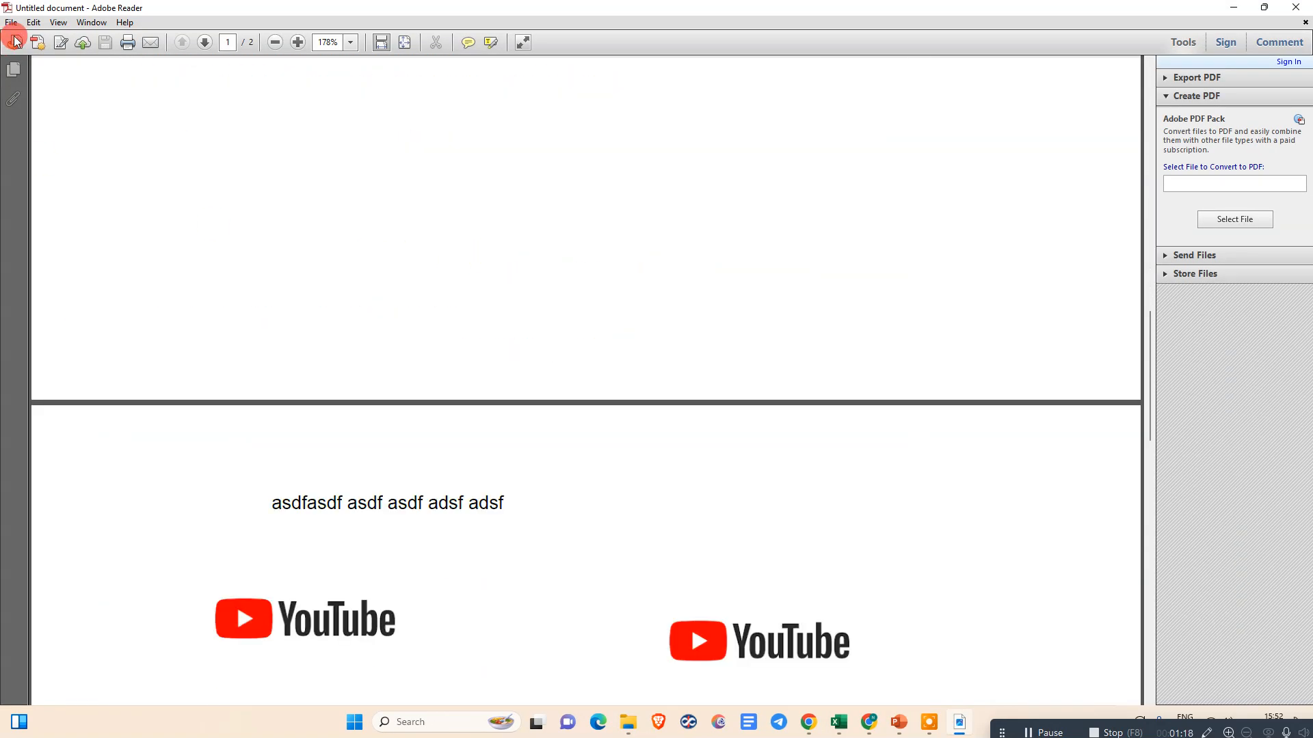
Return to question 2 on the first page and show the Fill & Sign tools.
{"action": "left_click", "coordinate": [27, 23]}
{"action": "left_click", "coordinate": [298, 130]}
{"action": "scroll", "coordinate": [103, 112], "scroll_direction": "up", "scroll_amount": 10}
{"action": "left_click", "coordinate": [61, 42]}
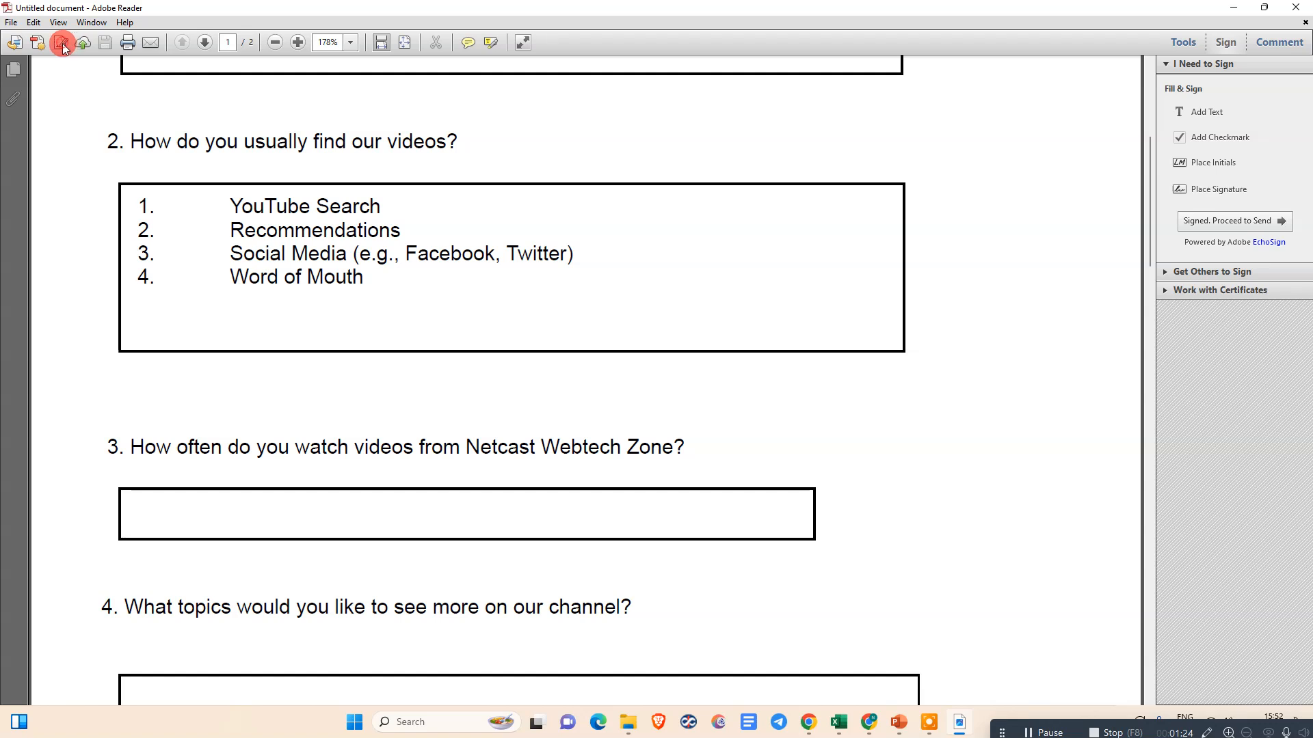
Add the text "asdfadfasd fasdf sd" in the blank space between questions 2 and 3.
{"action": "left_click", "coordinate": [1190, 120]}
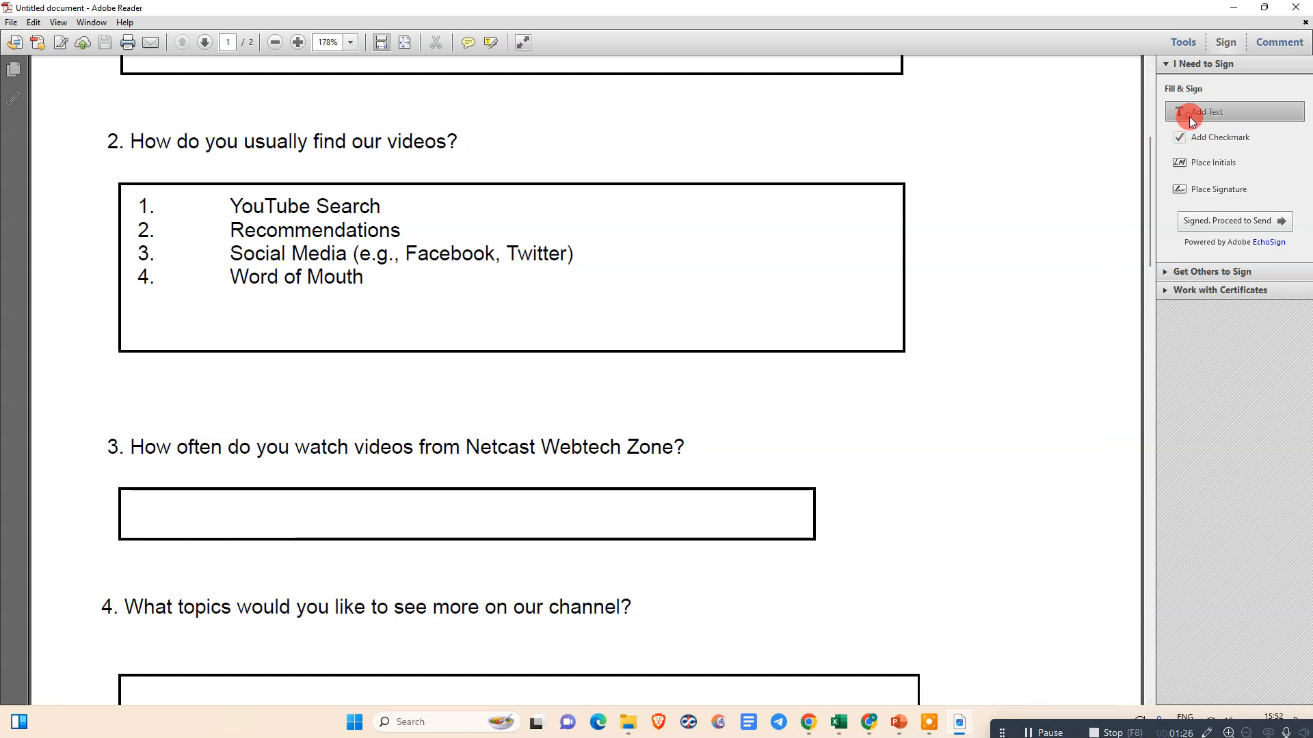
{"action": "left_click", "coordinate": [236, 386]}
{"action": "type", "text": "asdfa"}
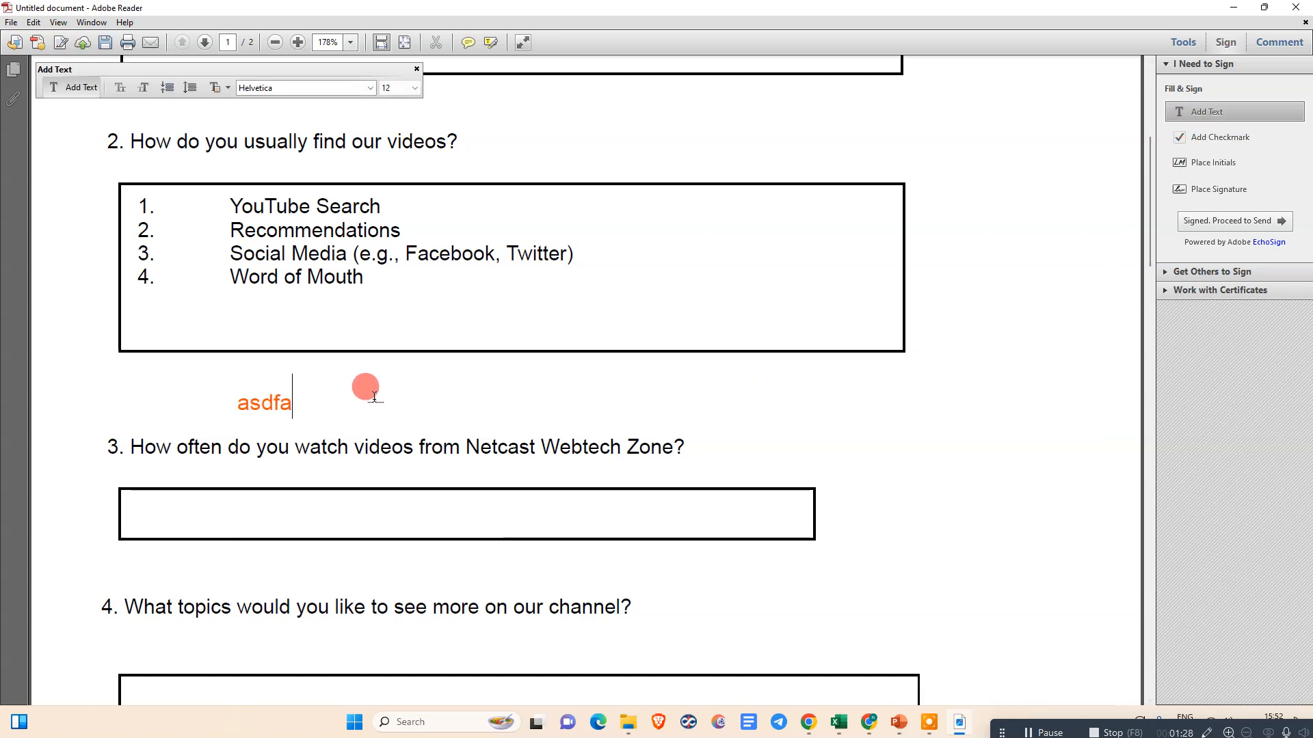
{"action": "type", "text": "dfasd fasdf sd"}
Format the whole added text above question 3 in Minion Pro, size 20, with black colour.
{"action": "double_click", "coordinate": [279, 400]}
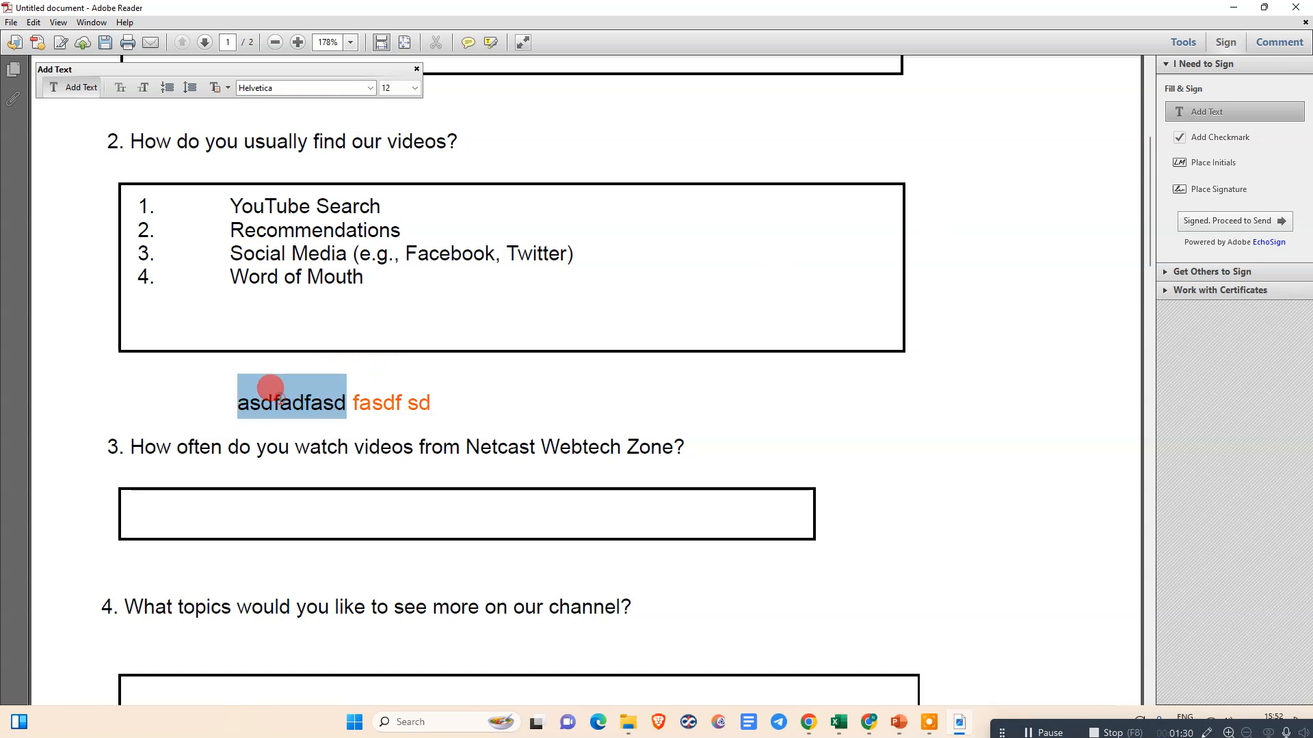
{"action": "triple_click", "coordinate": [279, 399]}
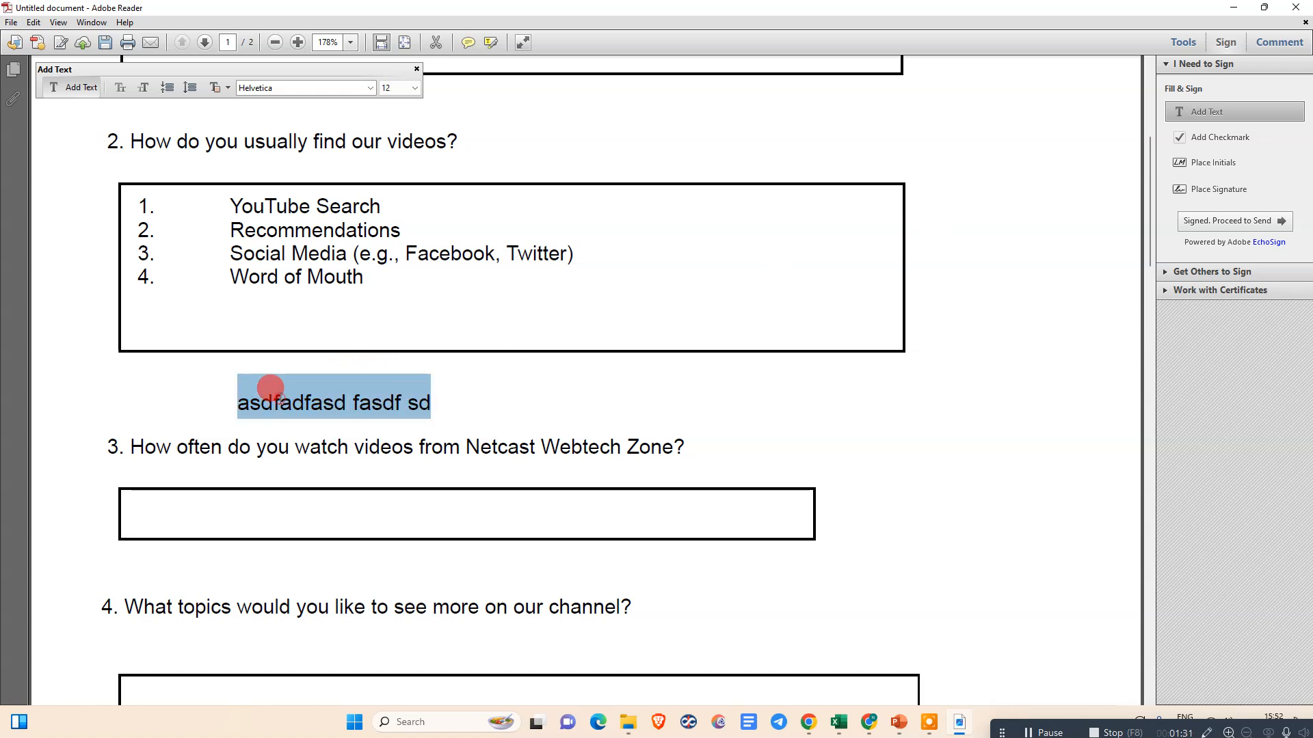
{"action": "left_click", "coordinate": [56, 93]}
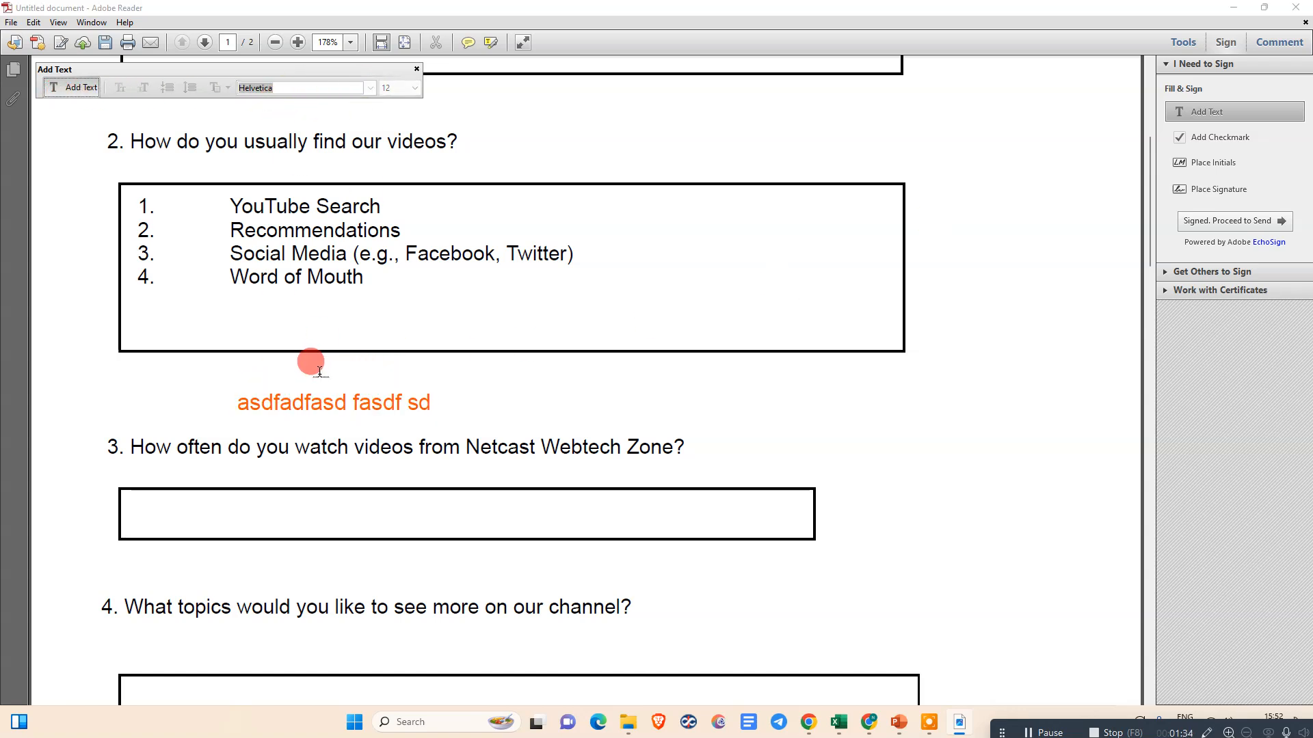
{"action": "left_click", "coordinate": [305, 402]}
{"action": "triple_click", "coordinate": [305, 402]}
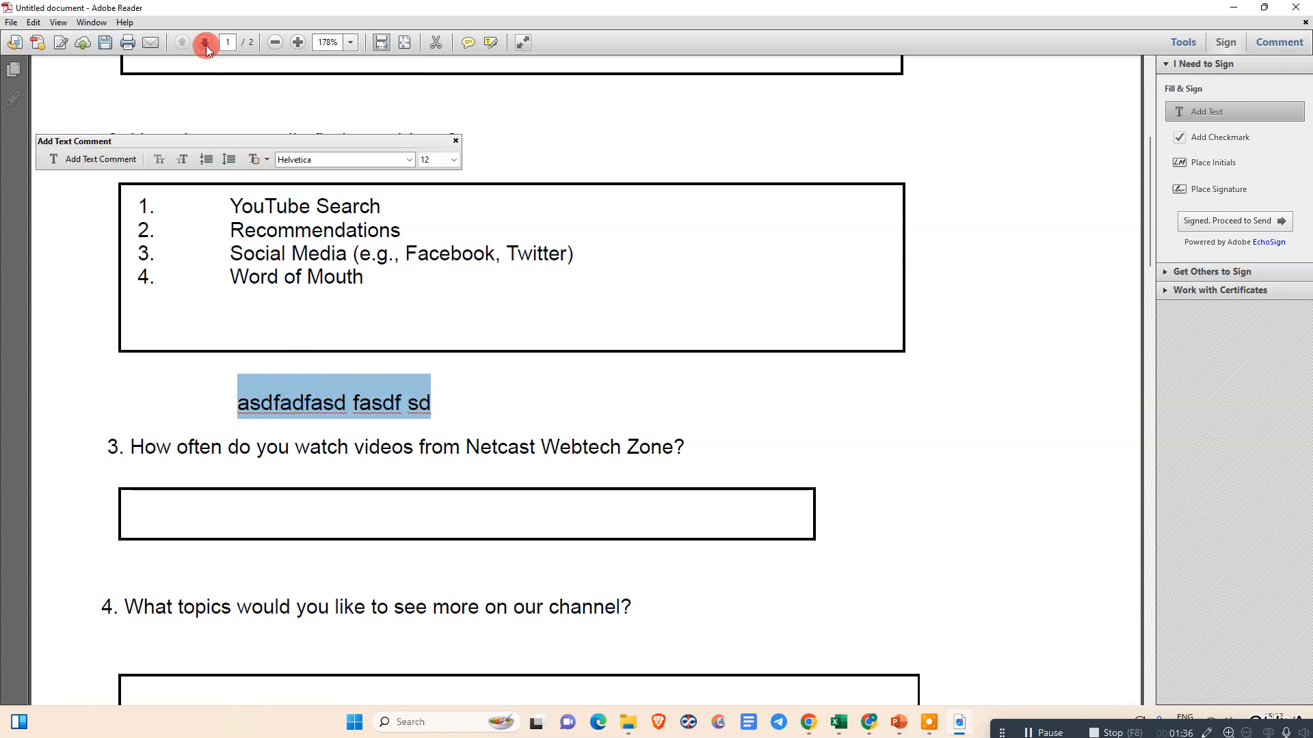
{"action": "left_click", "coordinate": [410, 160]}
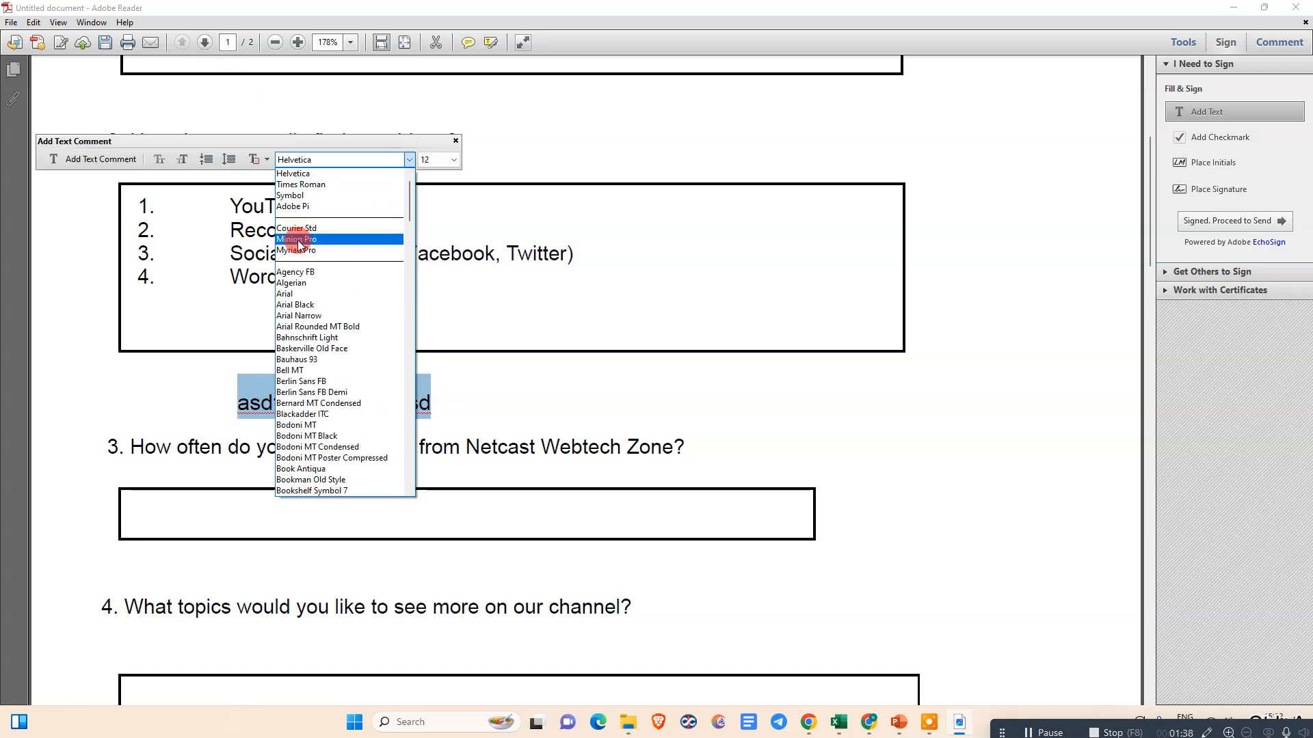
{"action": "left_click", "coordinate": [349, 243]}
{"action": "left_click", "coordinate": [448, 160]}
{"action": "left_click", "coordinate": [436, 248]}
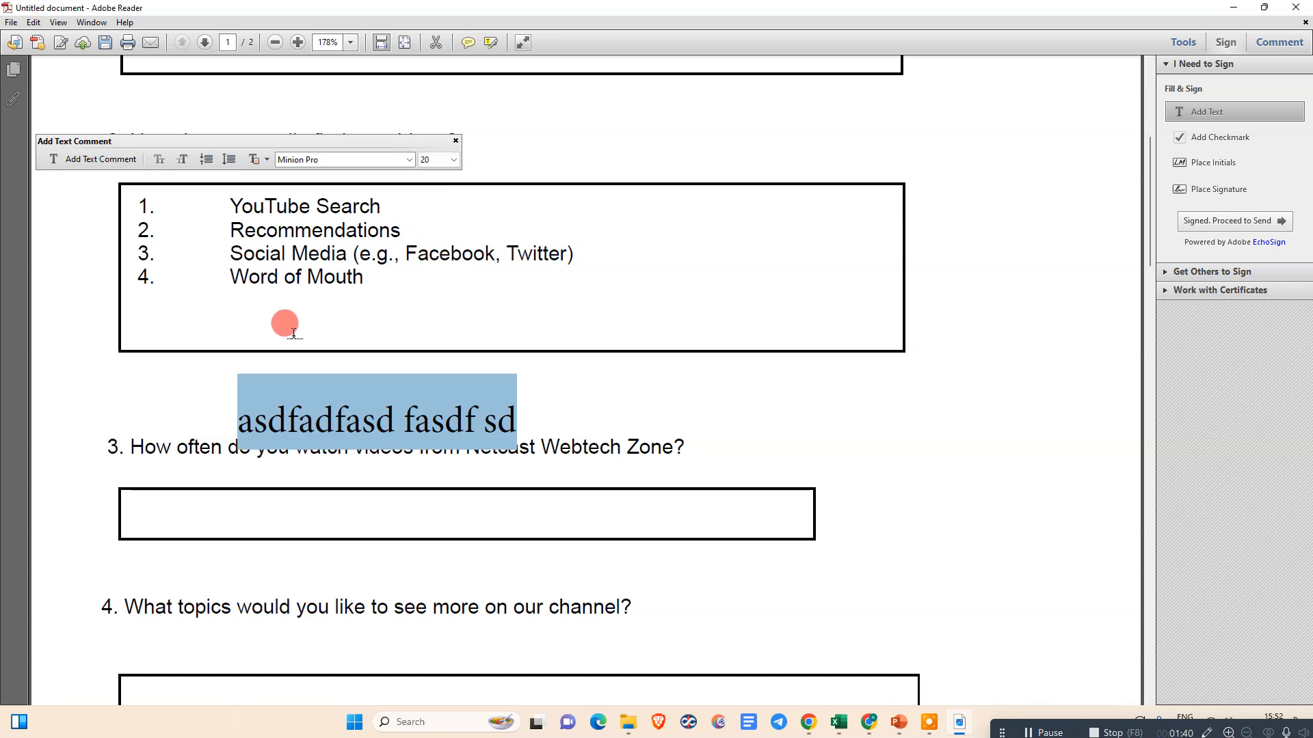
{"action": "left_click", "coordinate": [255, 158]}
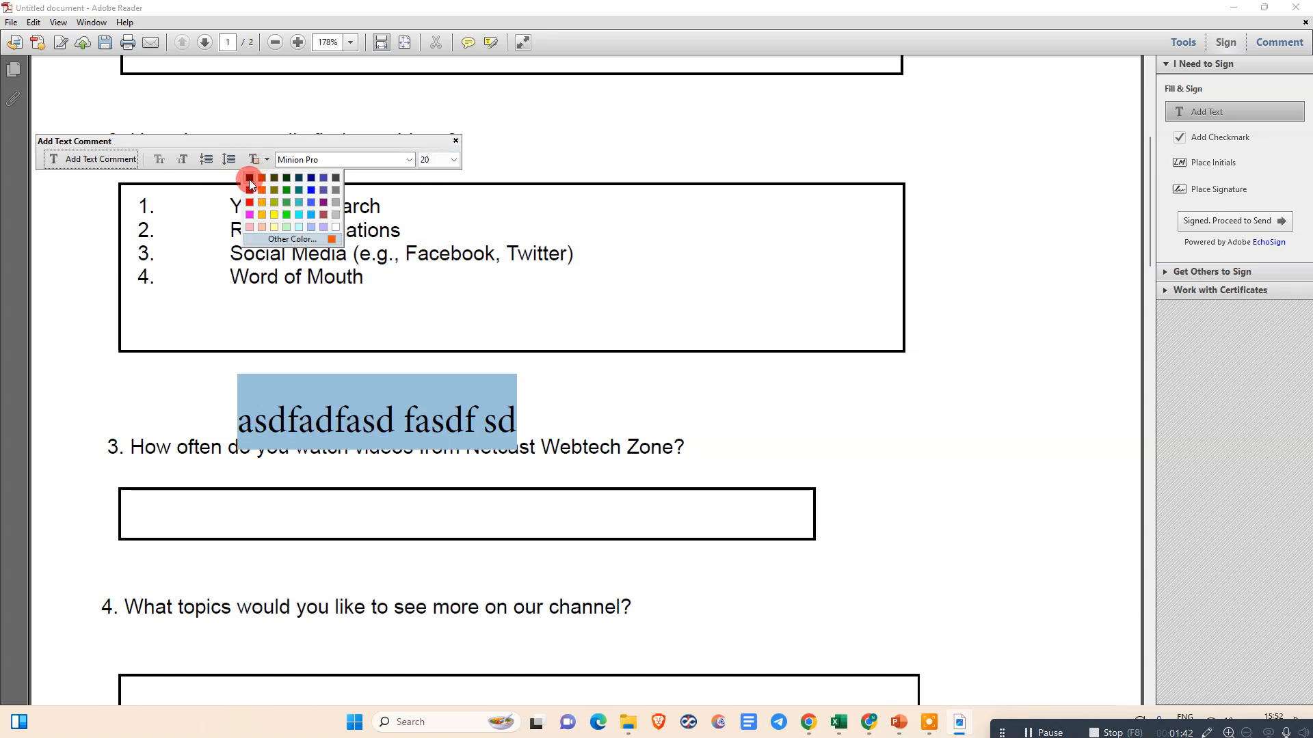
{"action": "left_click", "coordinate": [258, 177]}
{"action": "left_click", "coordinate": [514, 412]}
{"action": "left_click", "coordinate": [333, 430]}
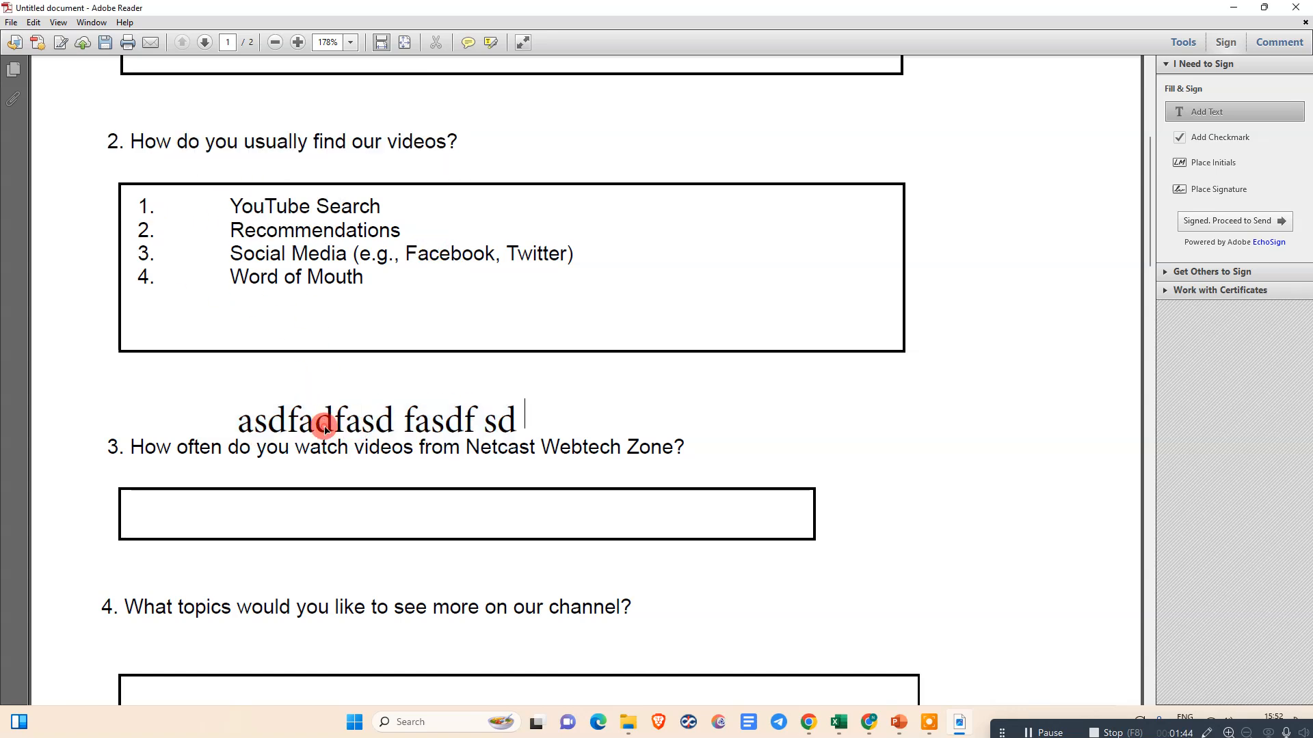
{"action": "left_click", "coordinate": [503, 402]}
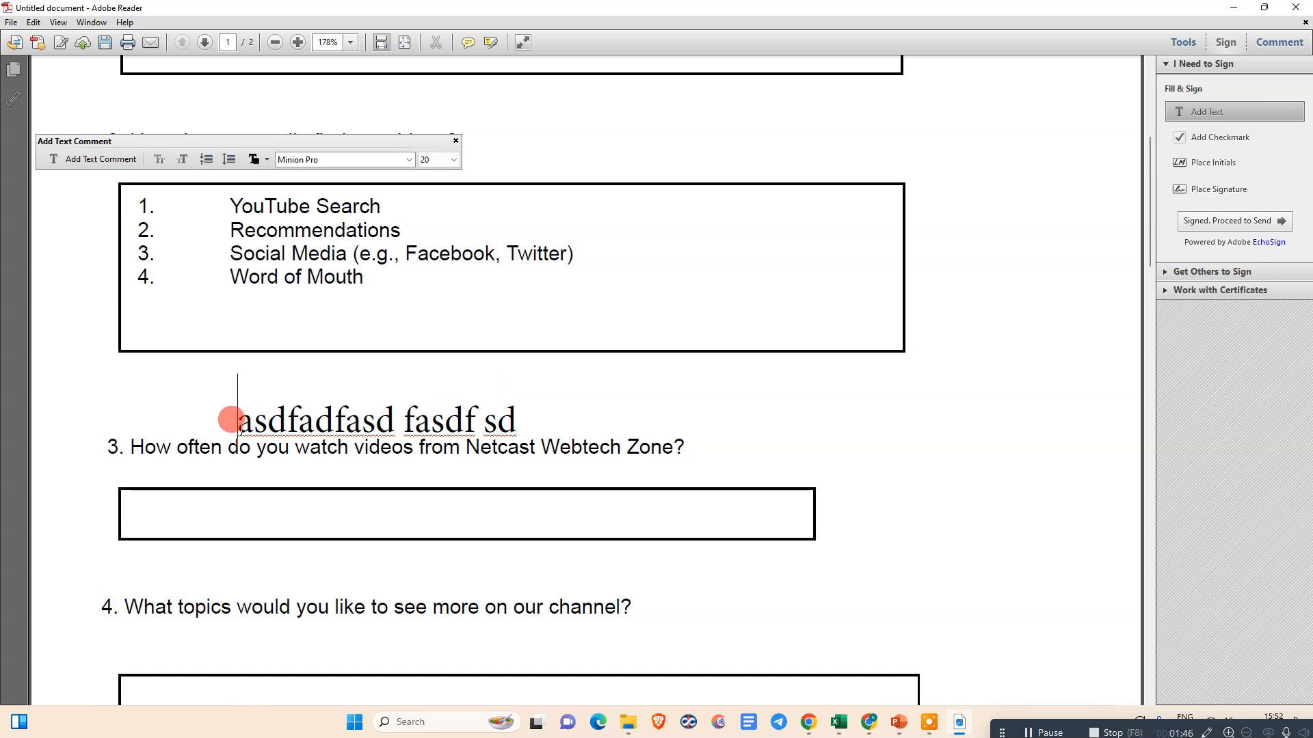
{"action": "left_click", "coordinate": [503, 409]}
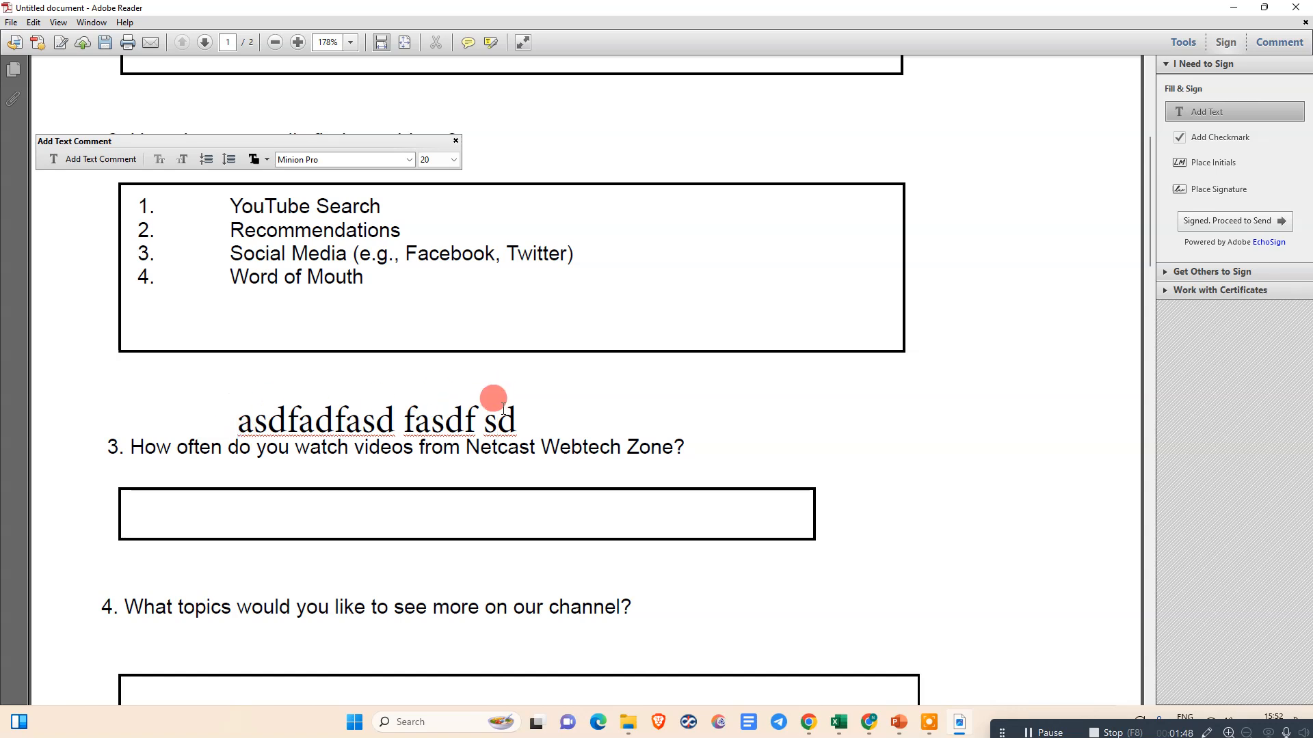
{"action": "left_click", "coordinate": [123, 423]}
{"action": "left_click", "coordinate": [407, 409]}
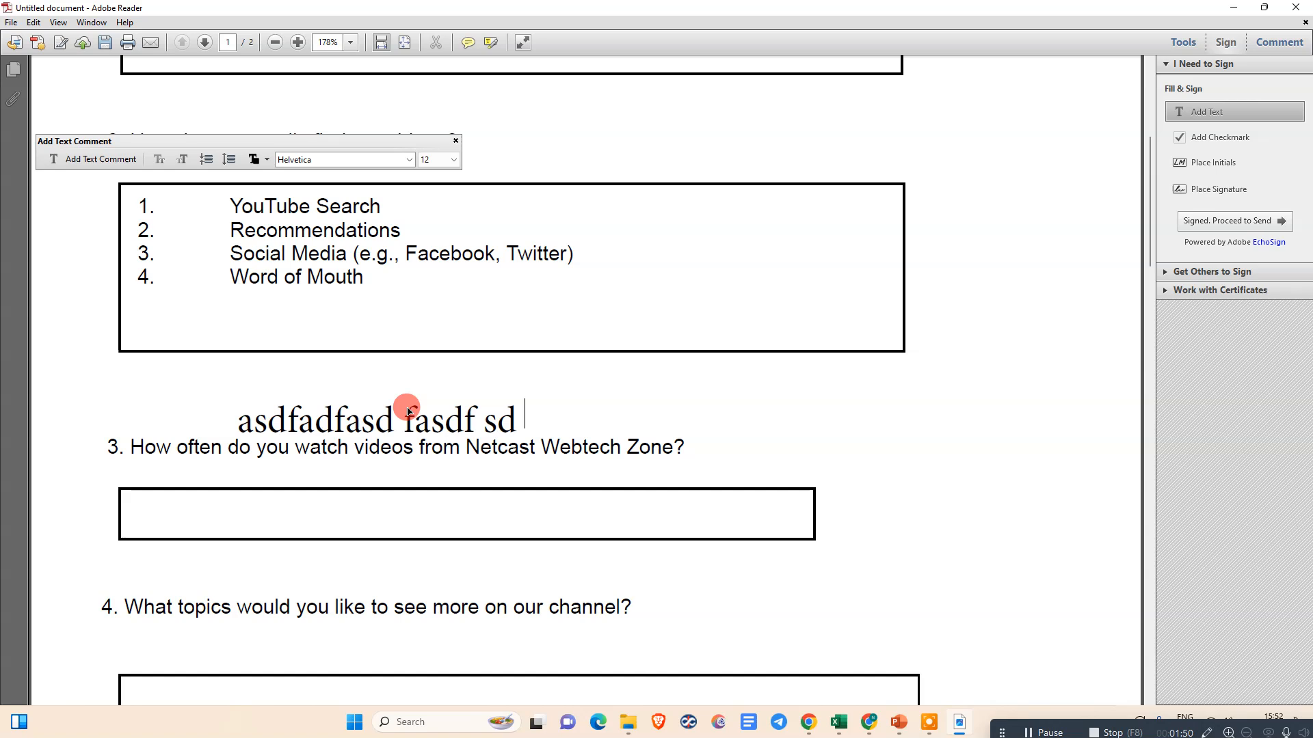
{"action": "left_click", "coordinate": [456, 141]}
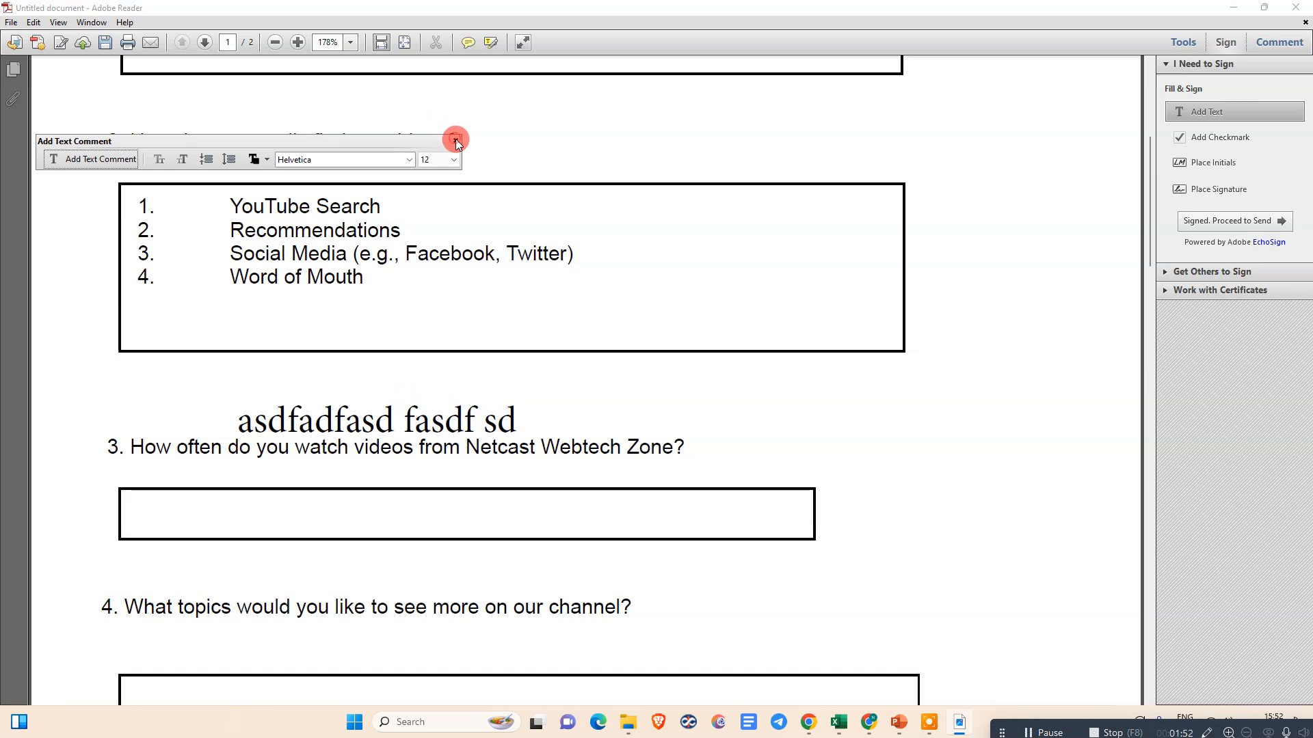
Delete the added text above question 3 and close the floating text formatting controls.
{"action": "left_click", "coordinate": [384, 410]}
{"action": "triple_click", "coordinate": [387, 410]}
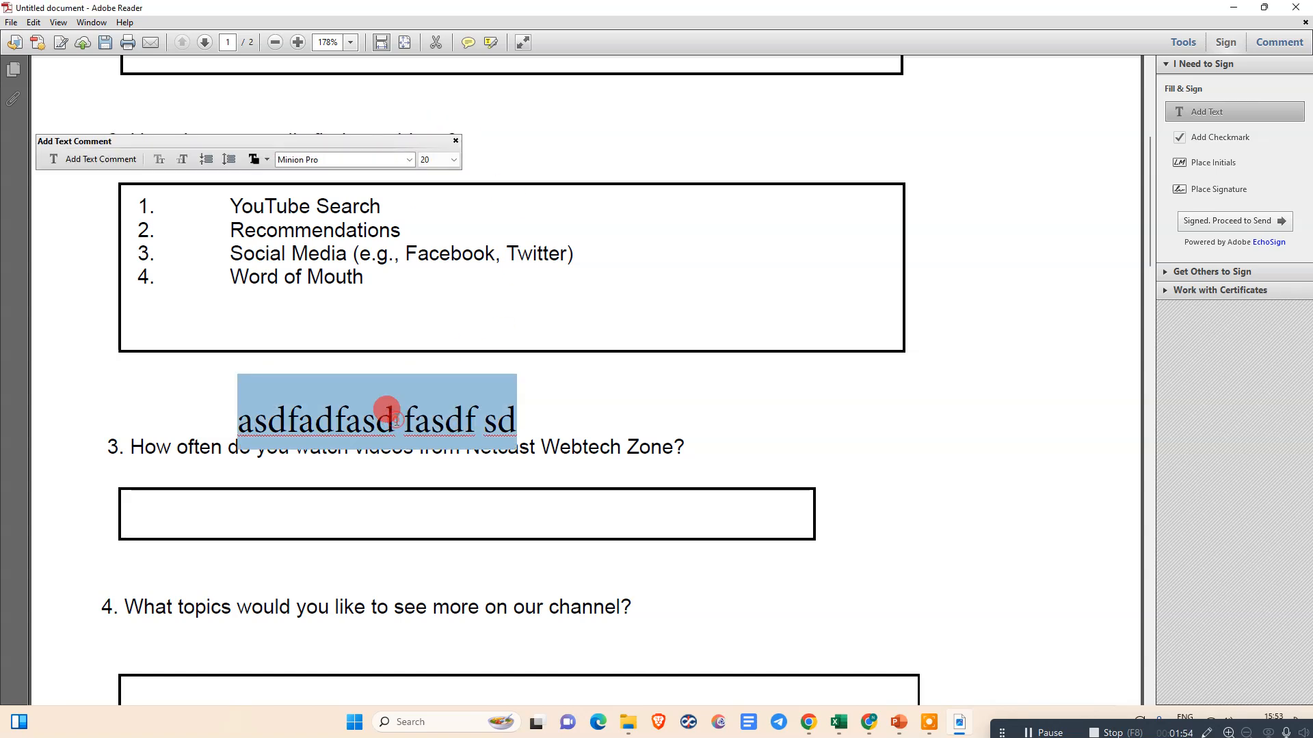
{"action": "key", "text": "Delete"}
{"action": "left_click", "coordinate": [942, 274]}
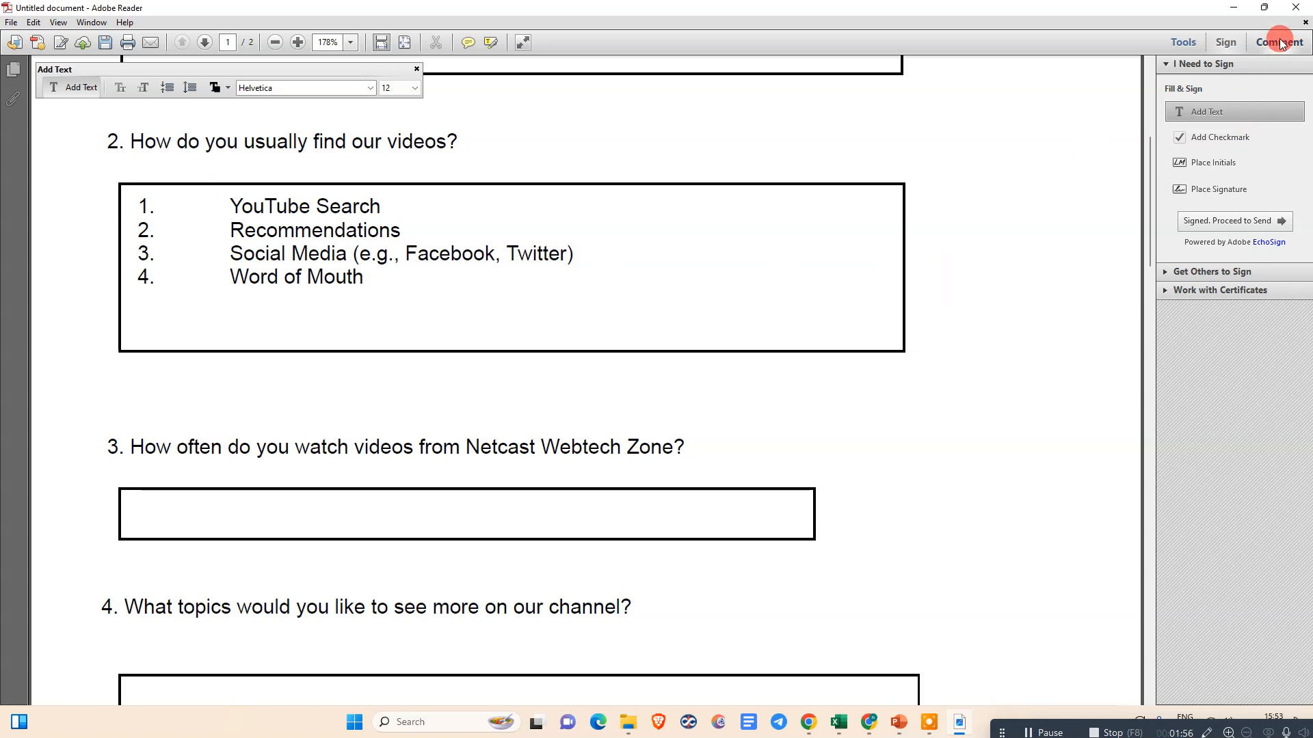
{"action": "left_click", "coordinate": [418, 69]}
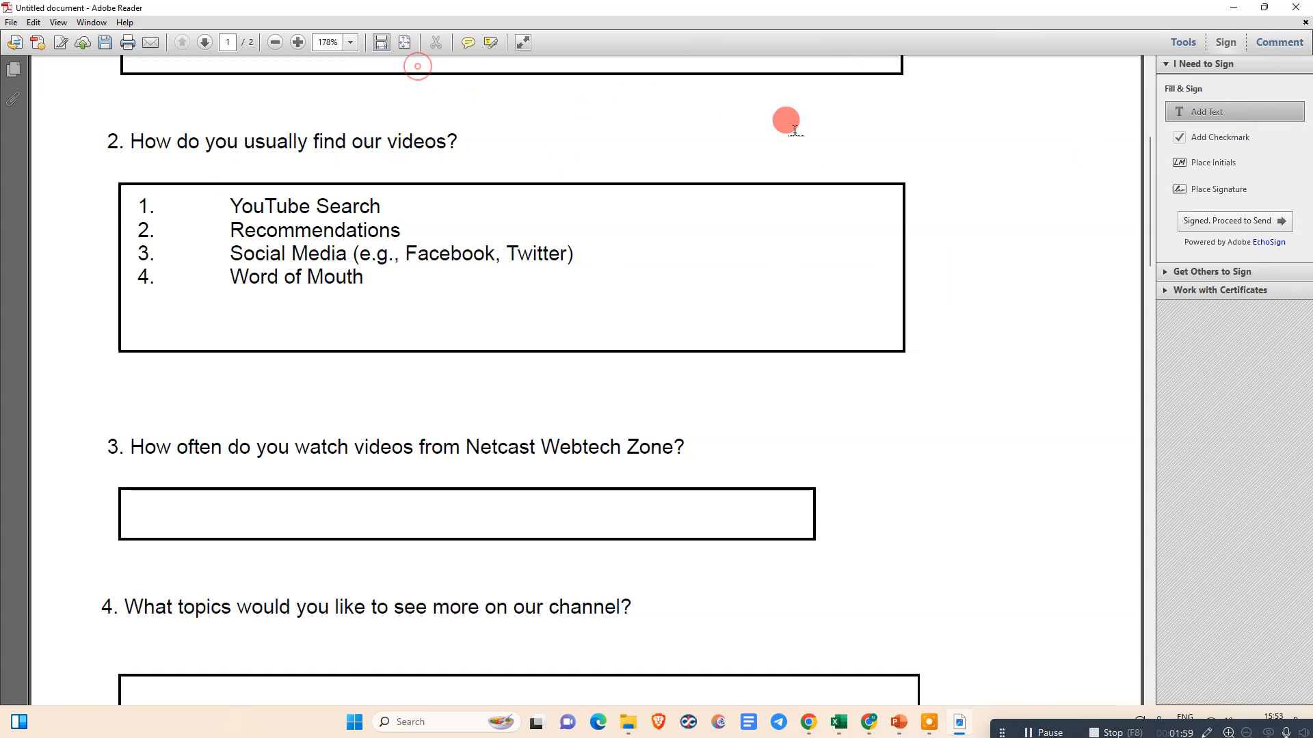
Show the comment annotation tools and place a sticky note at the end of the "Social Media" option in question 2.
{"action": "left_click", "coordinate": [1273, 47]}
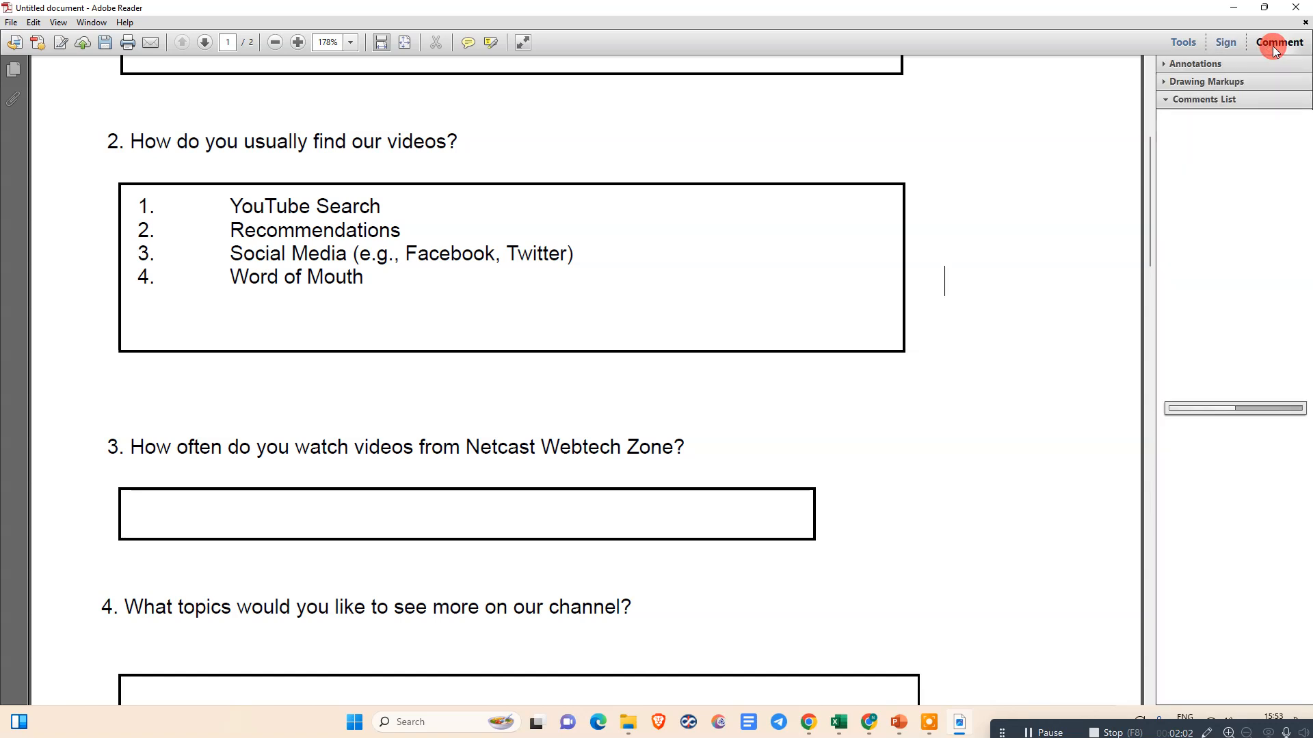
{"action": "left_click", "coordinate": [1162, 64]}
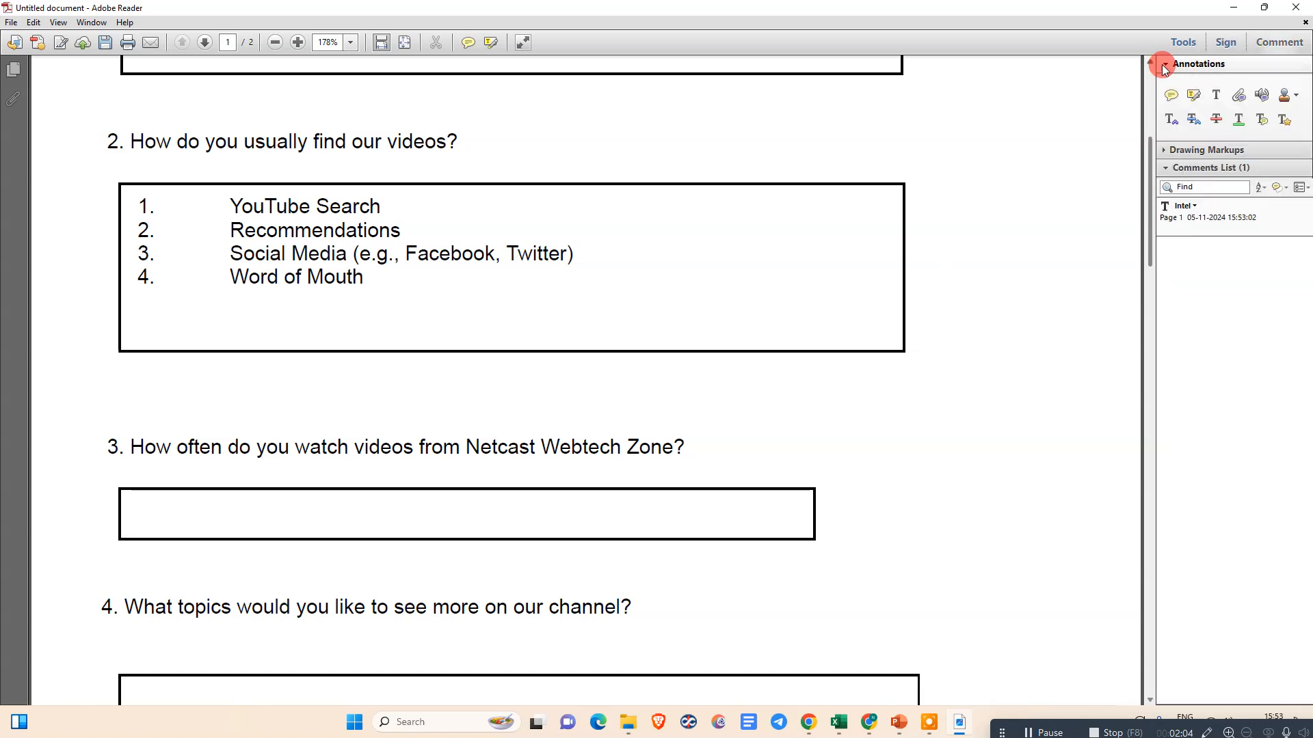
{"action": "left_click", "coordinate": [1171, 98]}
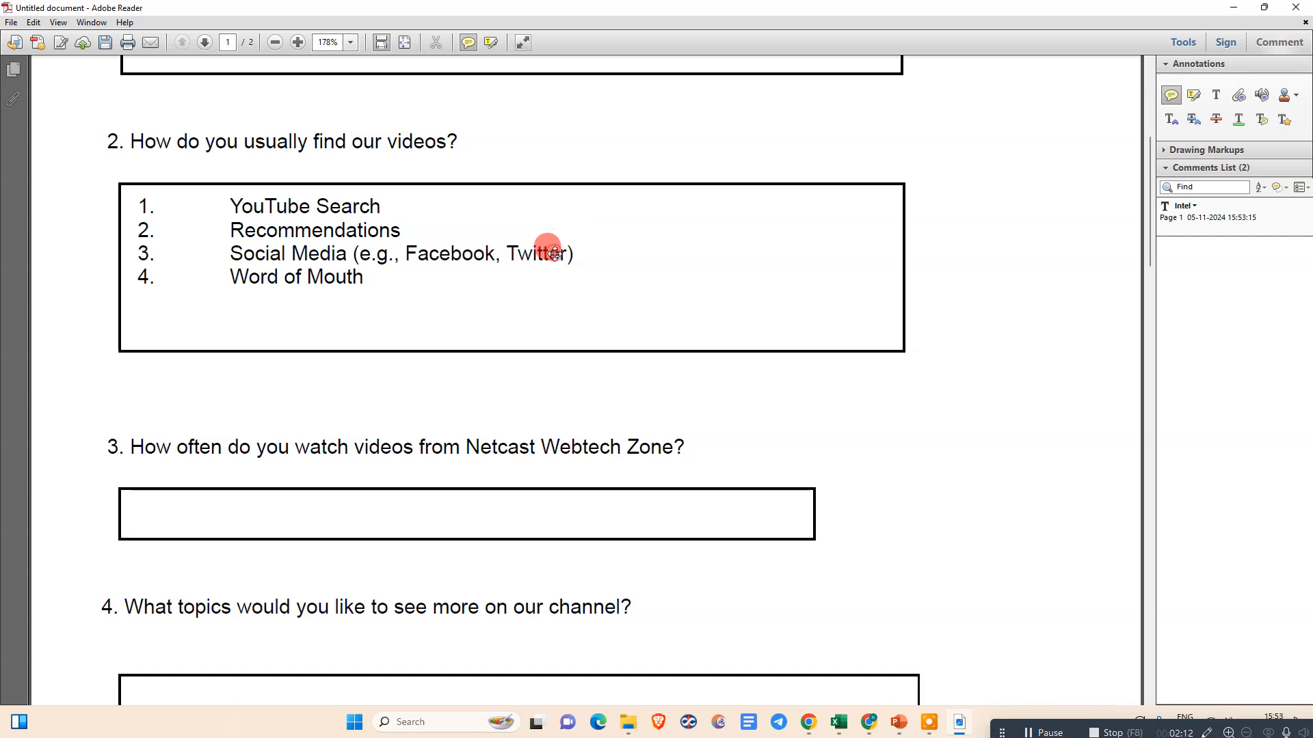
{"action": "left_click", "coordinate": [553, 253]}
{"action": "left_click_drag", "start_coordinate": [555, 256], "coordinate": [597, 268]}
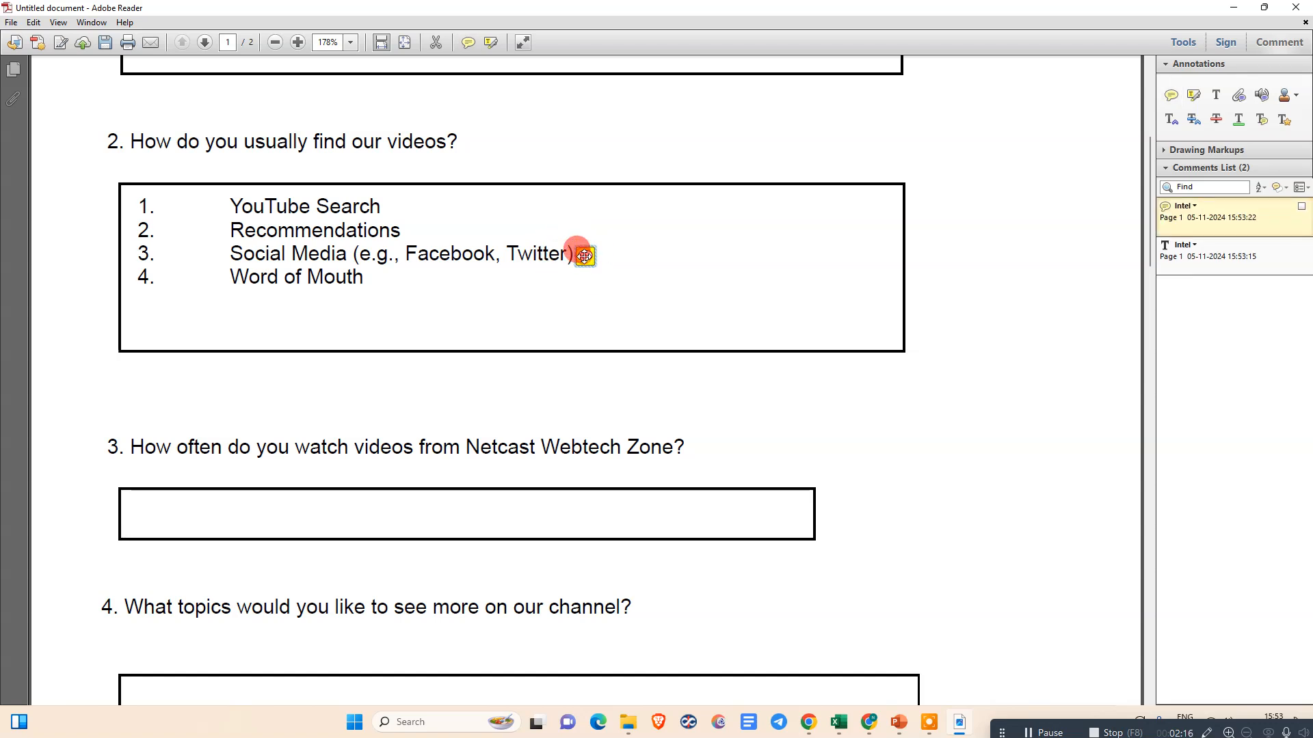
Write "ghsg sfdg sdfg sdfg sdfg sdfg fdg" in the sticky note, close its pop-up and preview the note on the page.
{"action": "double_click", "coordinate": [585, 255]}
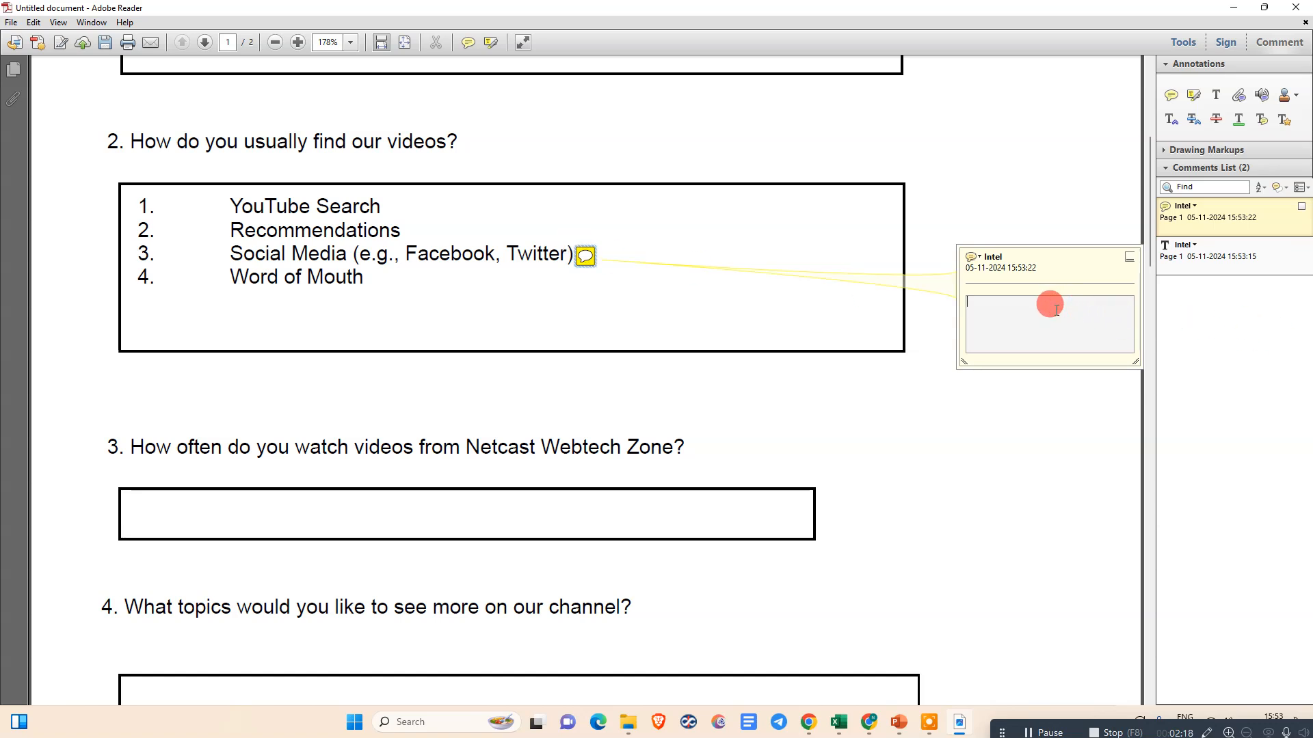
{"action": "type", "text": "ghsg sfdg sdfg sdfg sdfg sdfg fdg"}
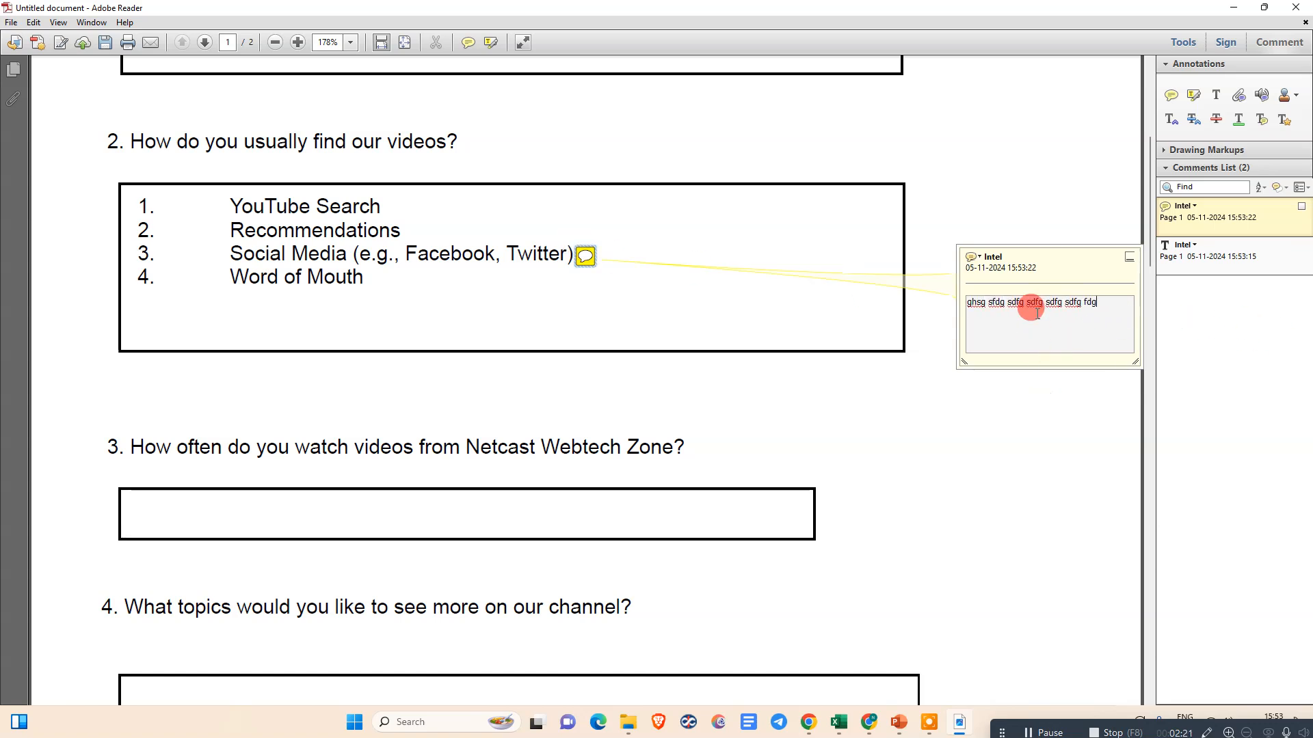
{"action": "left_click", "coordinate": [1130, 256]}
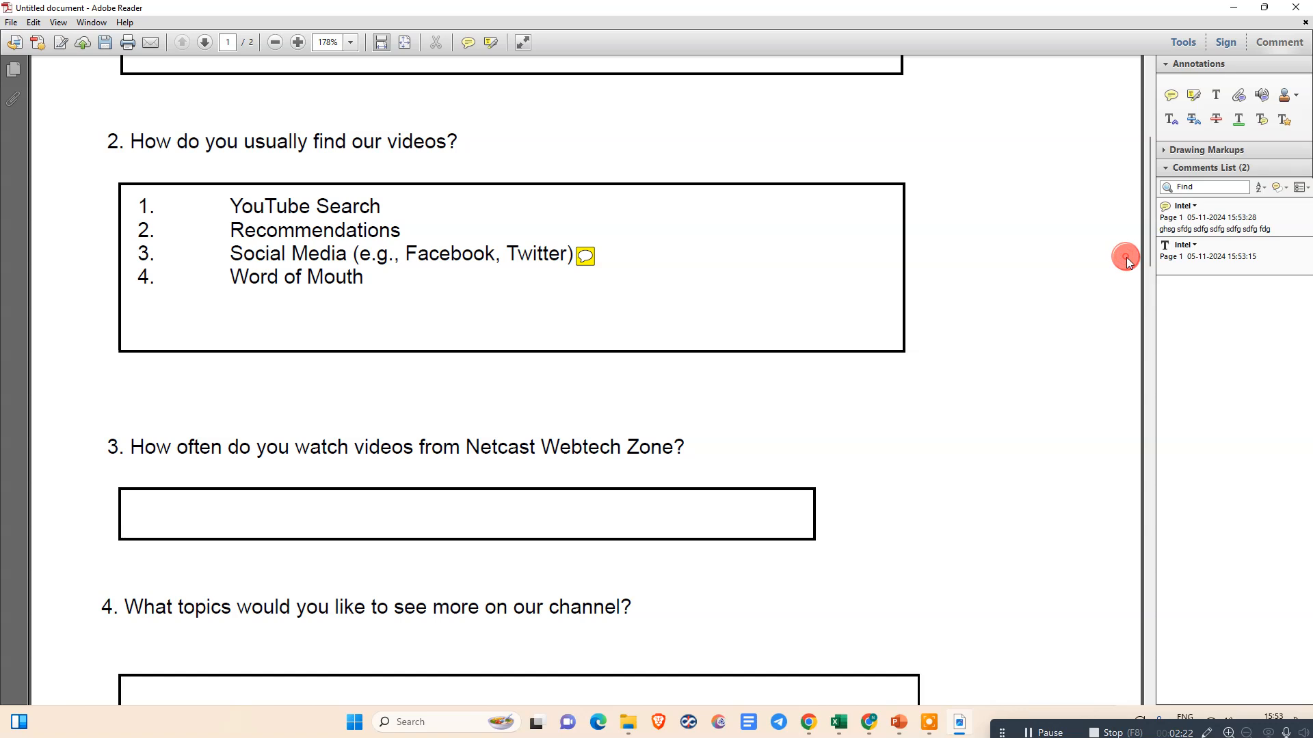
{"action": "left_click", "coordinate": [711, 308]}
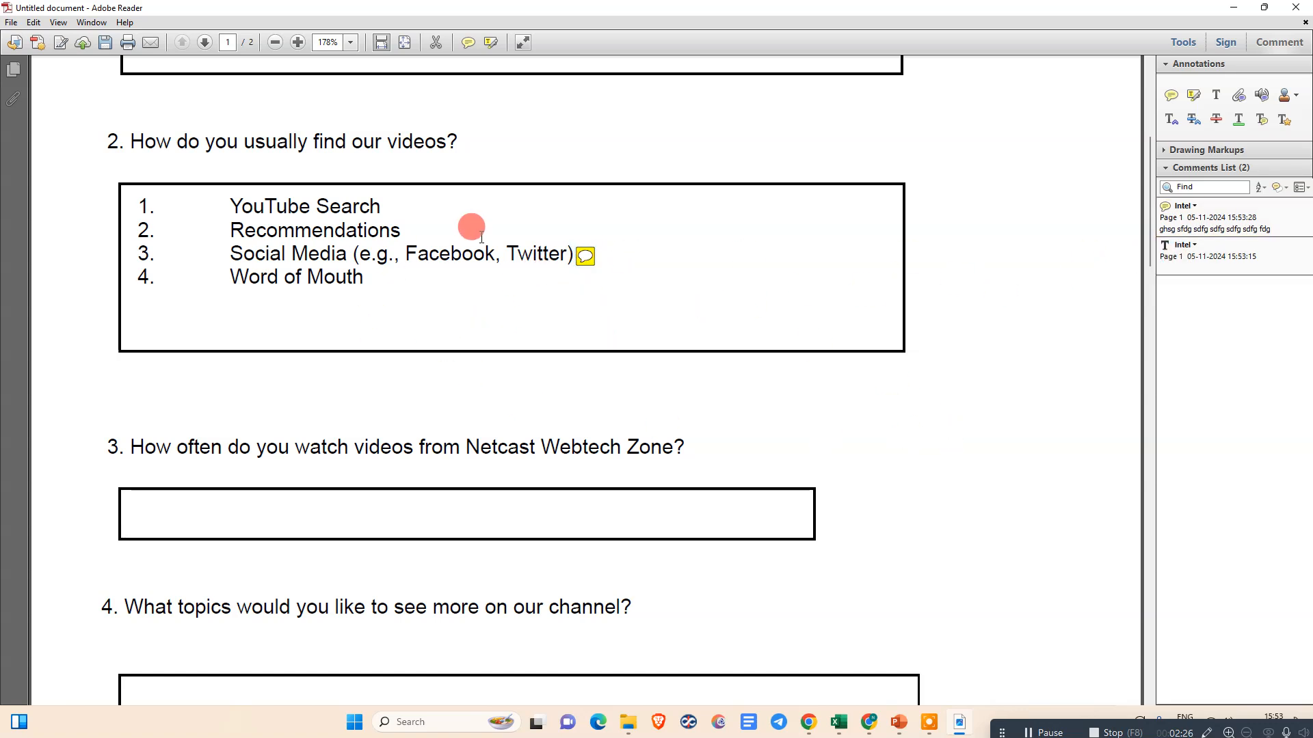
{"action": "mouse_move", "coordinate": [581, 258]}
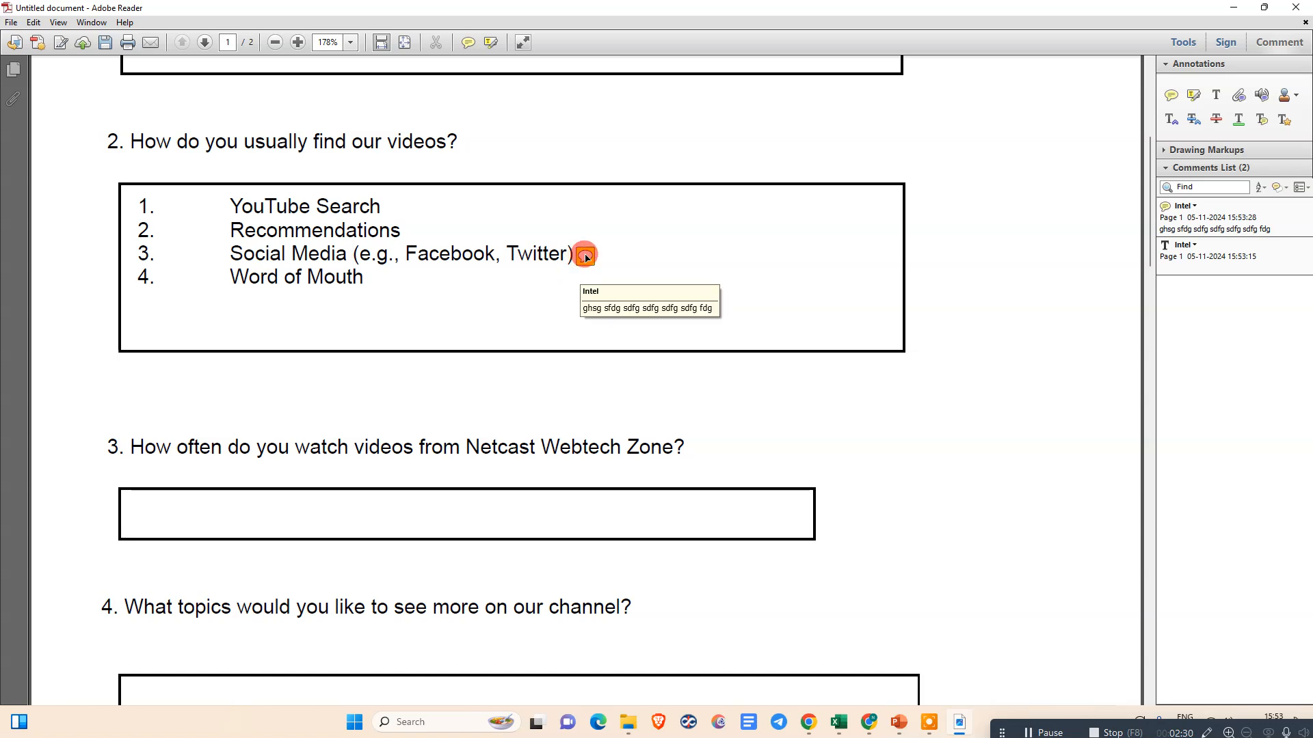
Highlight the option "YouTube Search" in the question 2 list.
{"action": "left_click", "coordinate": [1195, 97]}
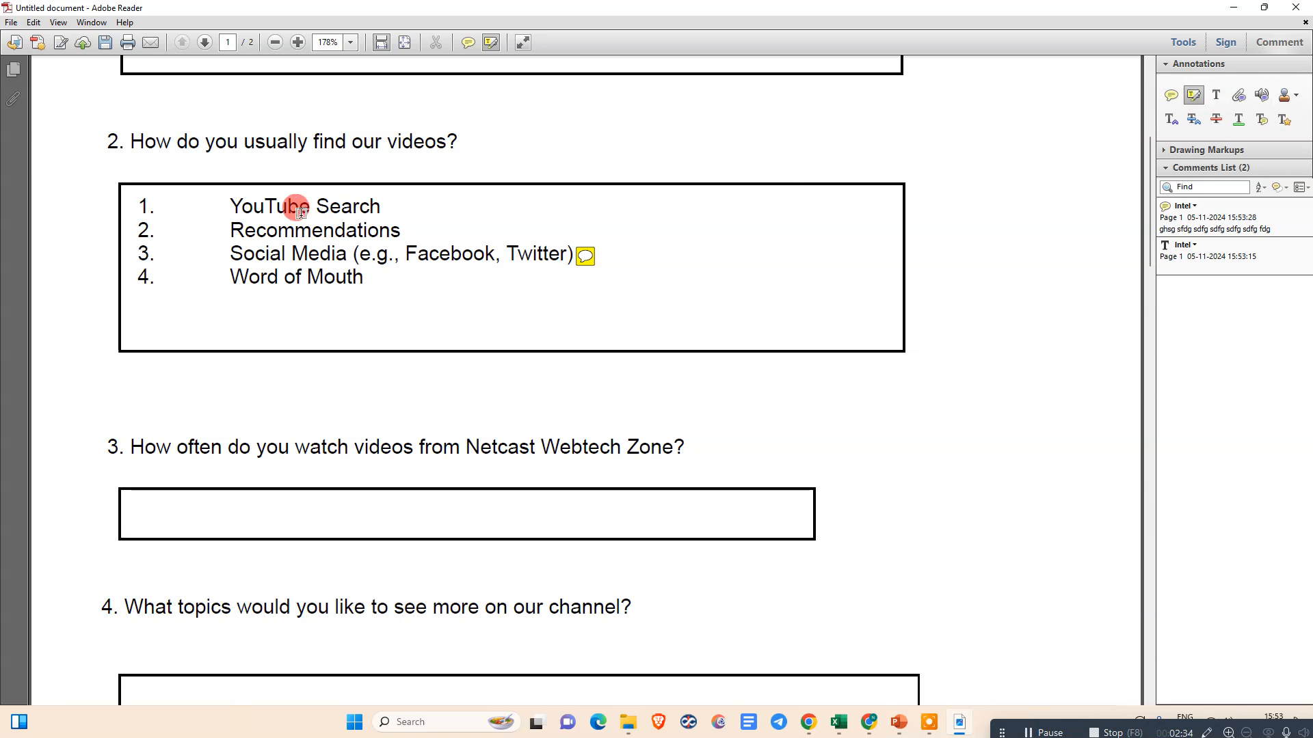
{"action": "left_click_drag", "start_coordinate": [233, 205], "coordinate": [380, 206]}
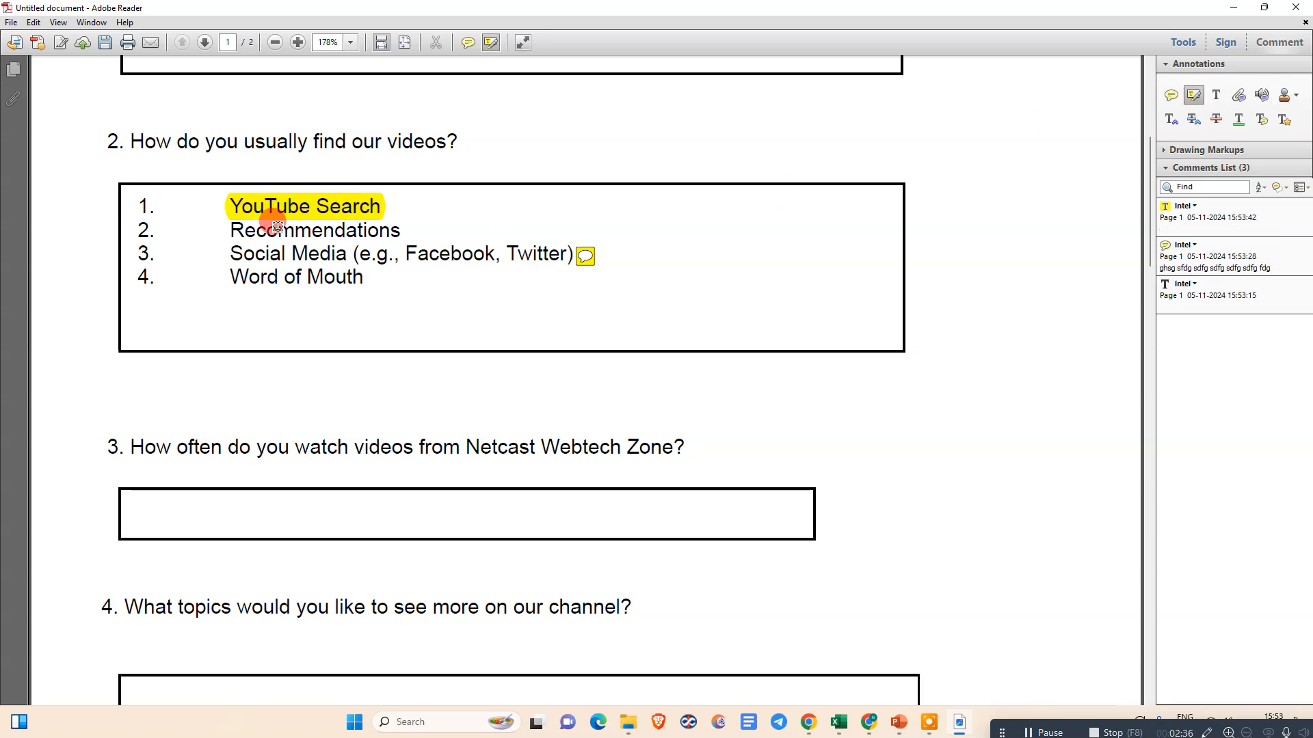
Add the text comment "asdfasdfasdf" just below the "Word of Mouth" option in question 2 and set its size to 8.
{"action": "left_click", "coordinate": [1219, 95]}
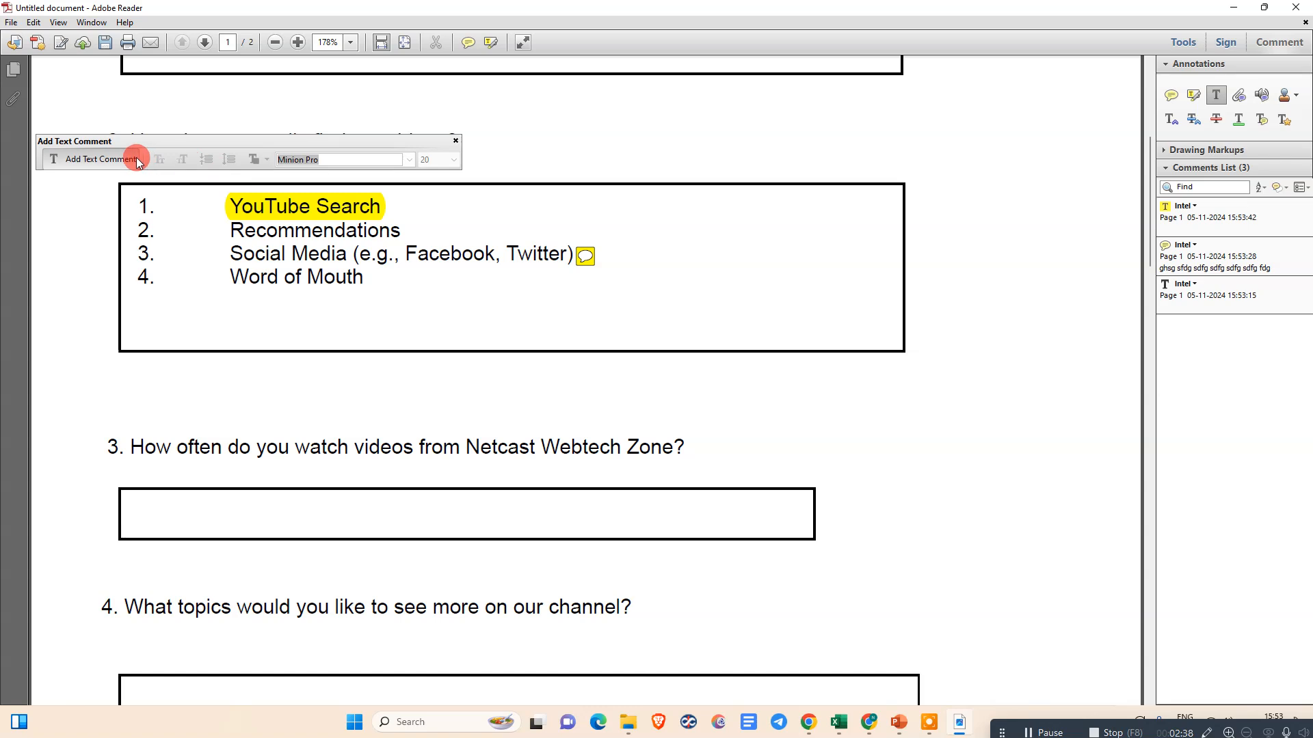
{"action": "left_click", "coordinate": [245, 383]}
{"action": "type", "text": "sdfasdfa"}
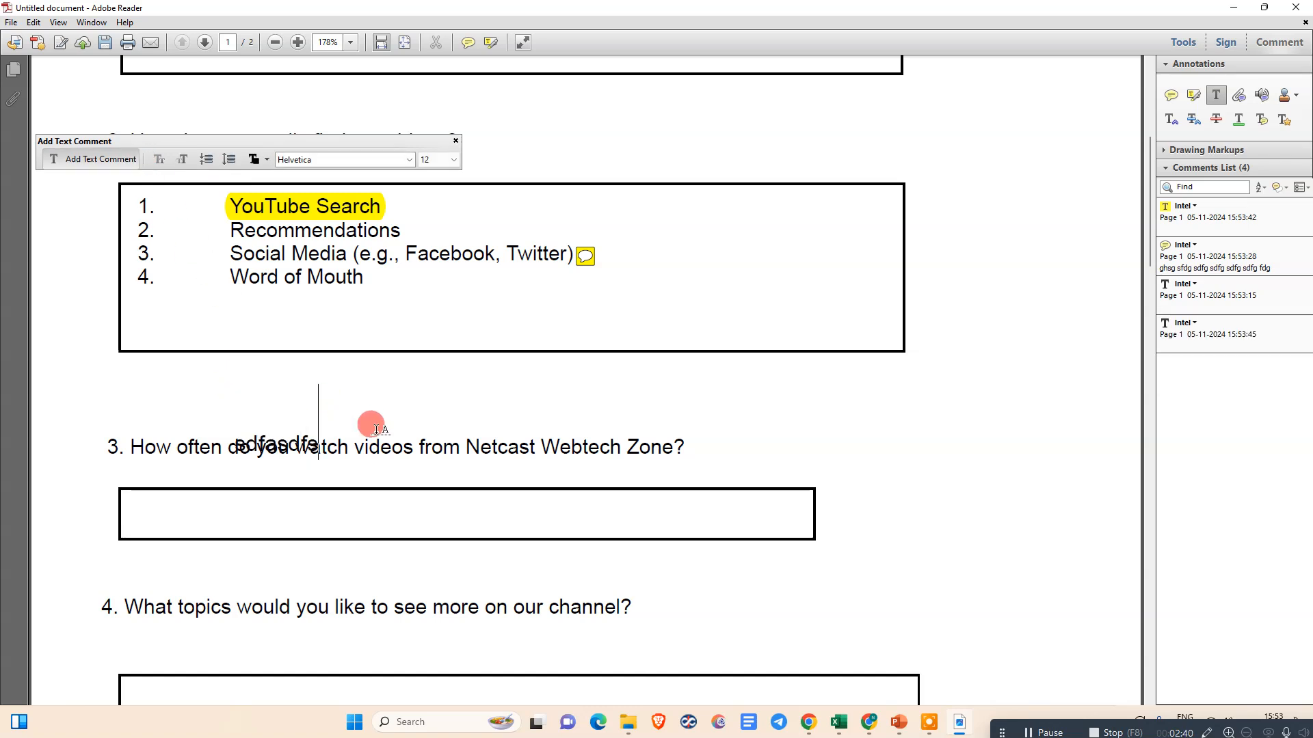
{"action": "left_click", "coordinate": [383, 267]}
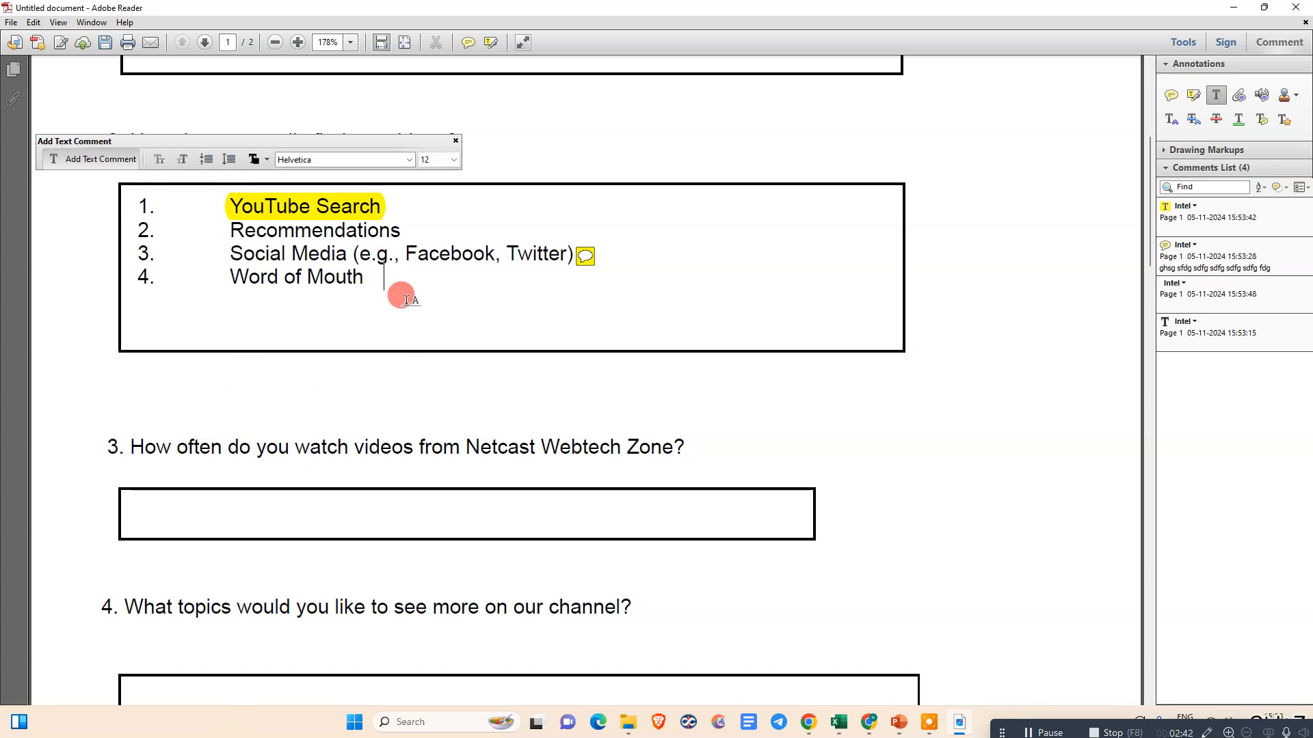
{"action": "type", "text": "asdfasdfasdf"}
{"action": "left_click", "coordinate": [442, 161]}
{"action": "left_click", "coordinate": [433, 184]}
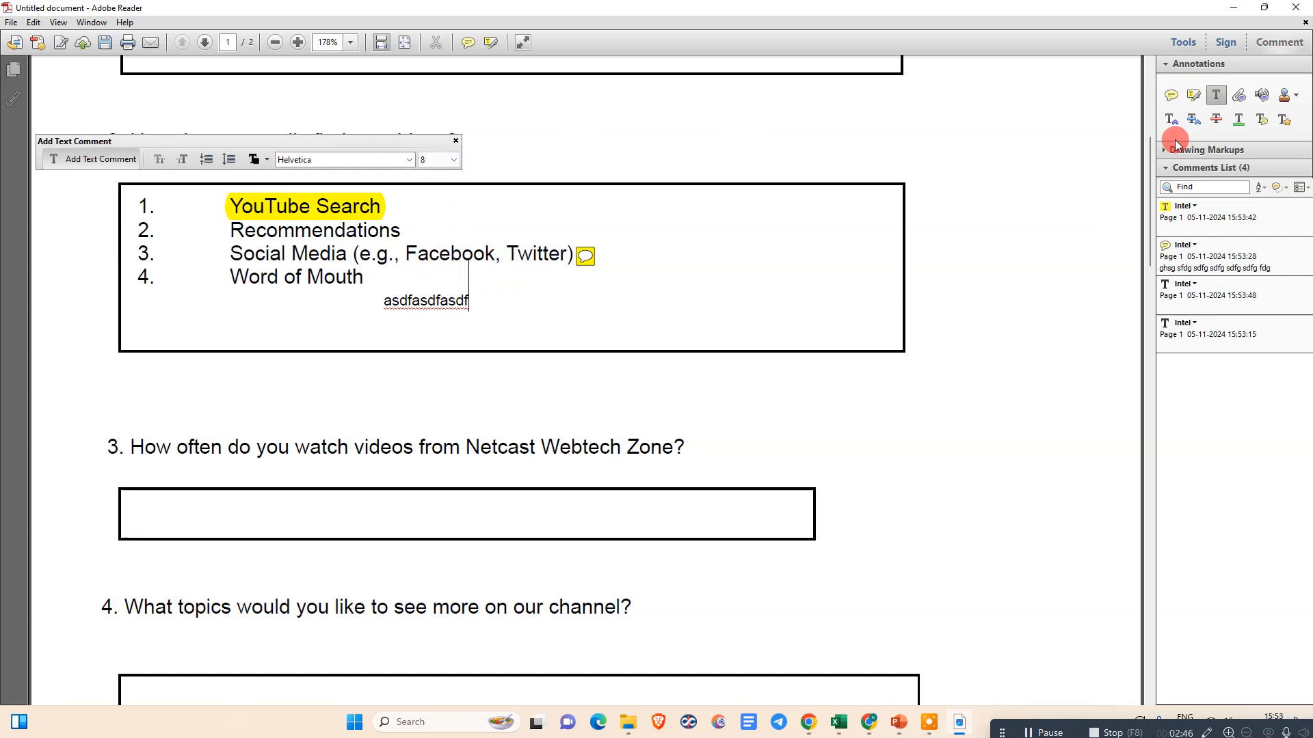
{"action": "left_click", "coordinate": [1245, 100]}
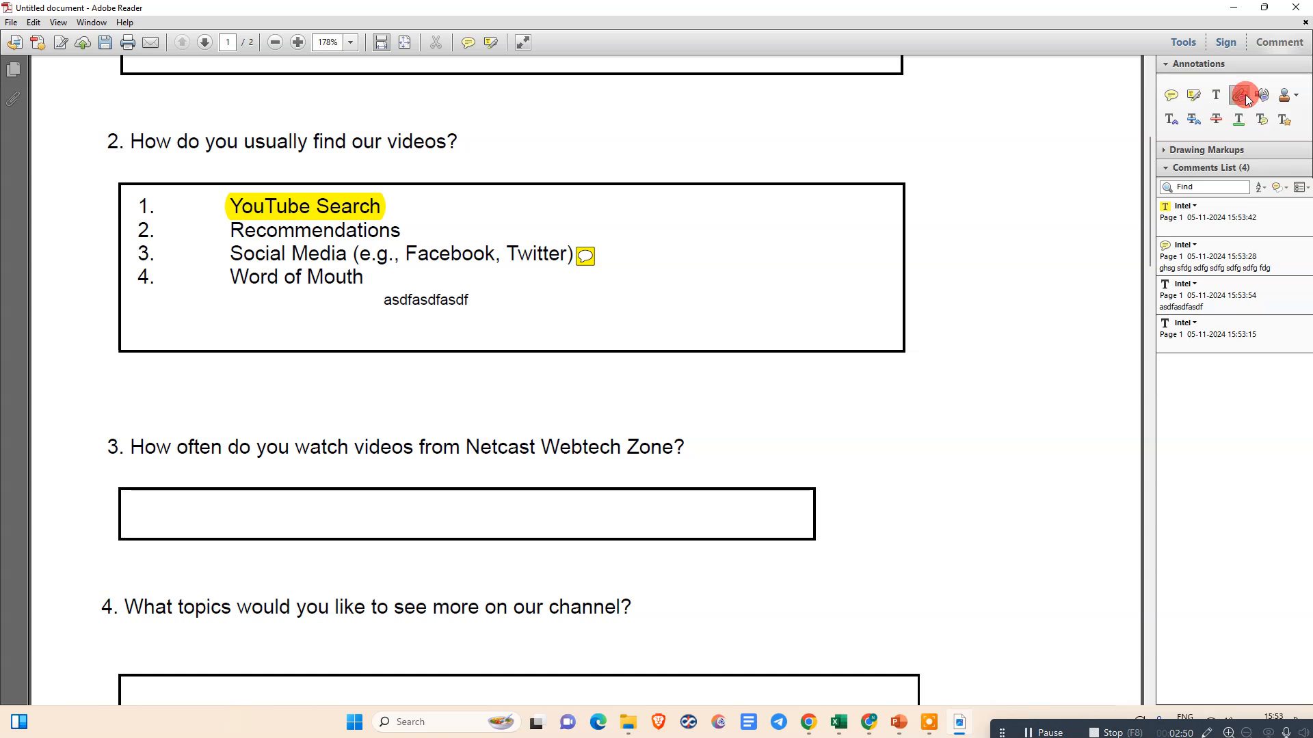
{"action": "left_click", "coordinate": [1266, 97]}
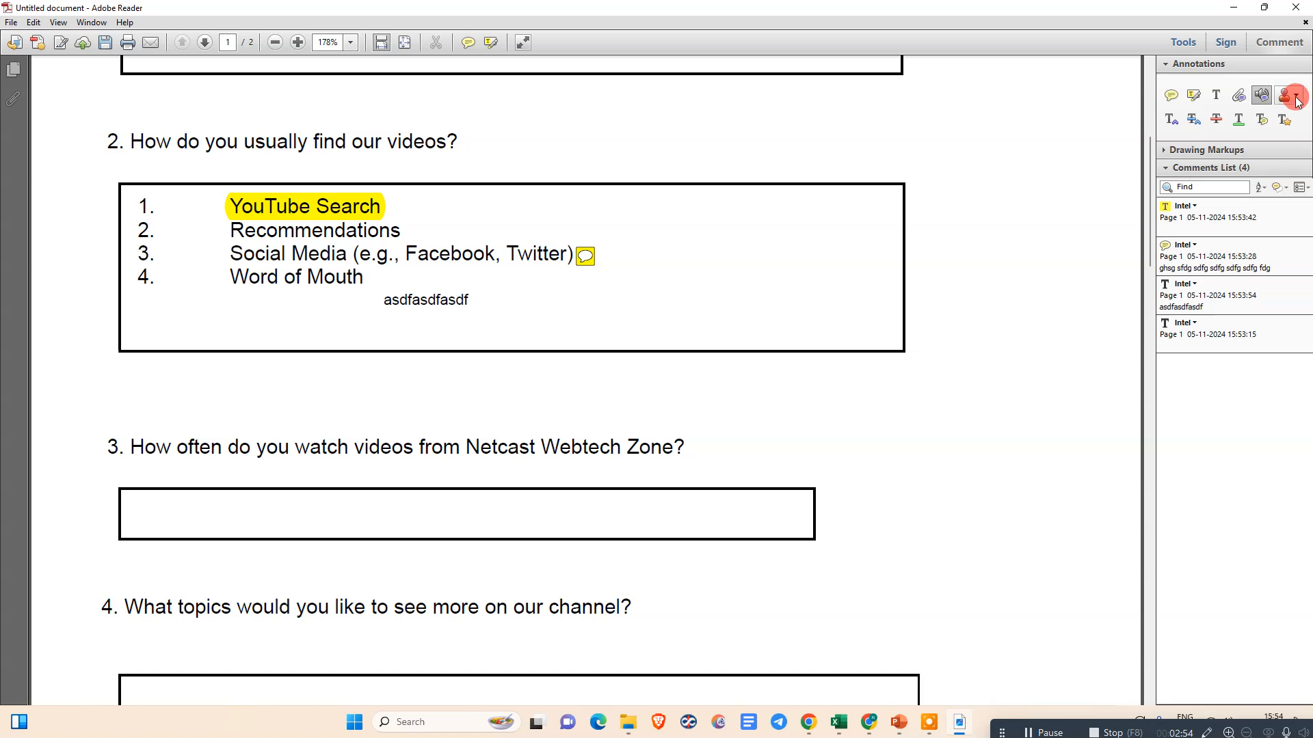
{"action": "left_click", "coordinate": [1295, 96]}
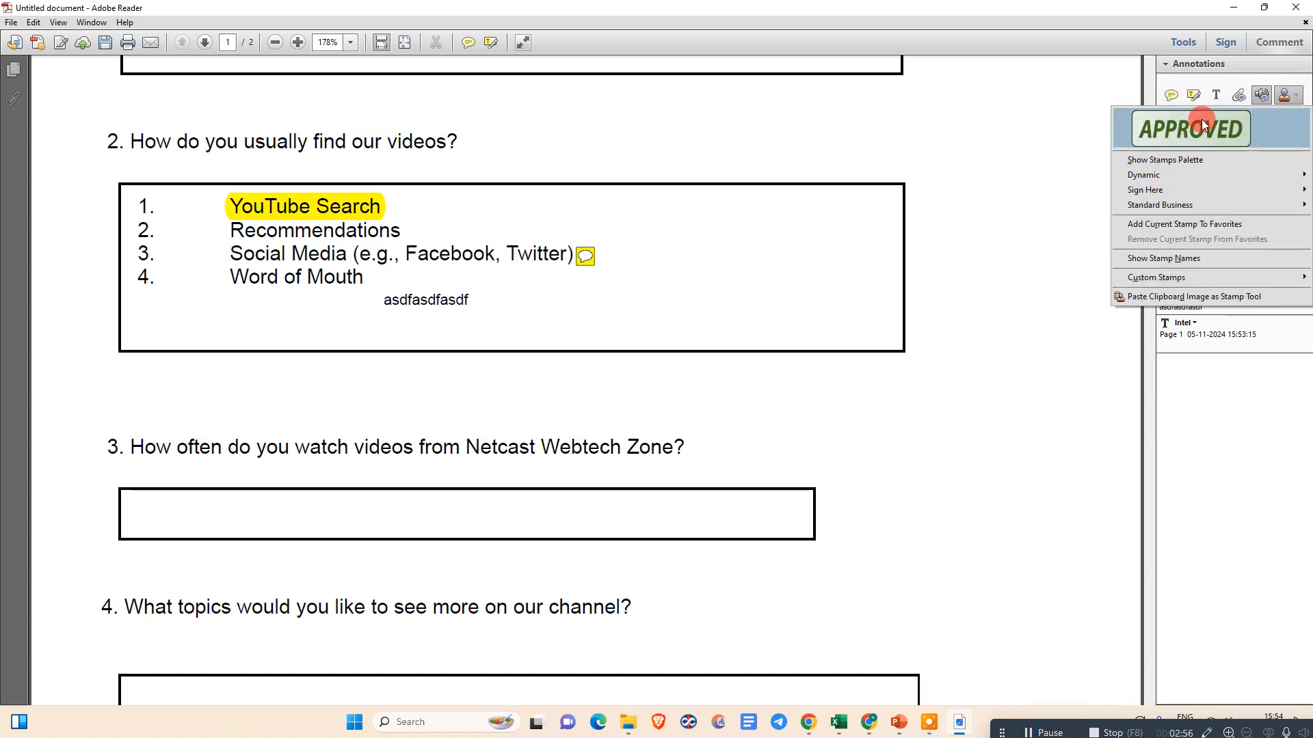
{"action": "left_click", "coordinate": [1005, 182]}
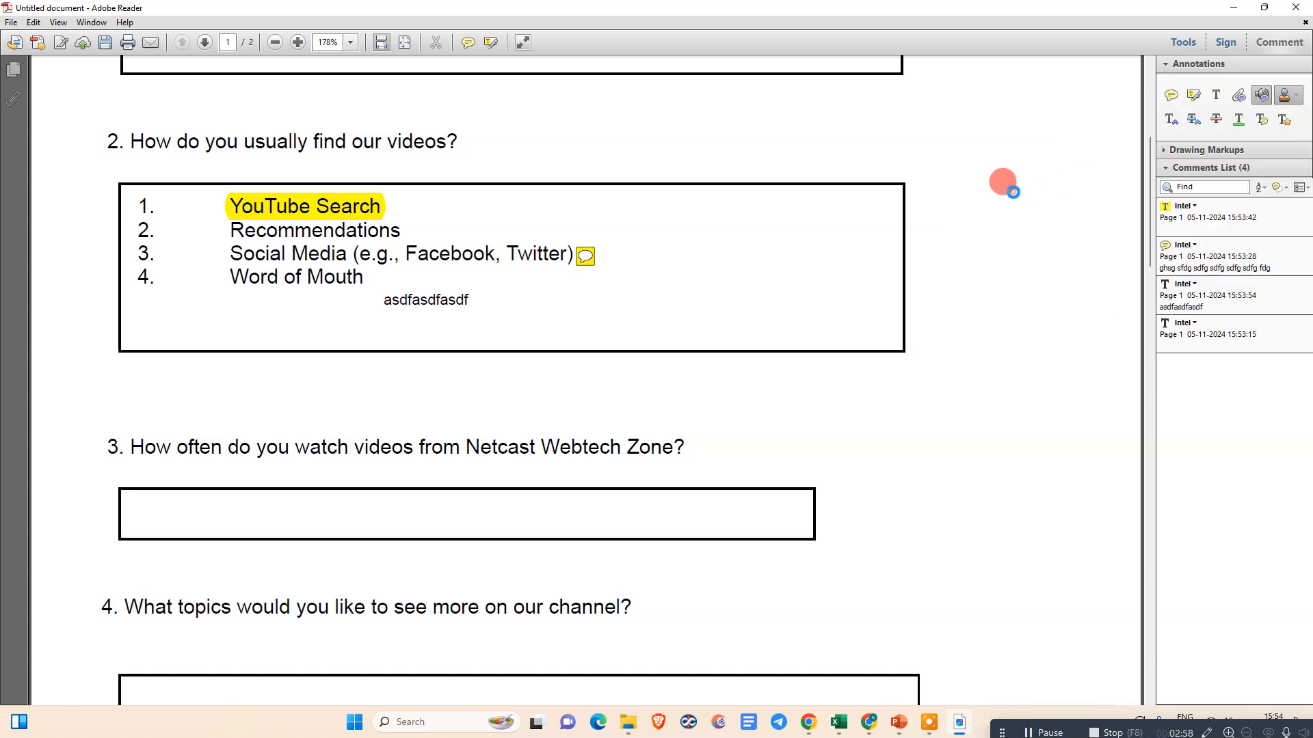
{"action": "left_click", "coordinate": [733, 340]}
Insert a text-insertion mark after "Word of Mouth" and enter "sdfasdfasdfasdf" in its note.
{"action": "left_click", "coordinate": [1172, 120]}
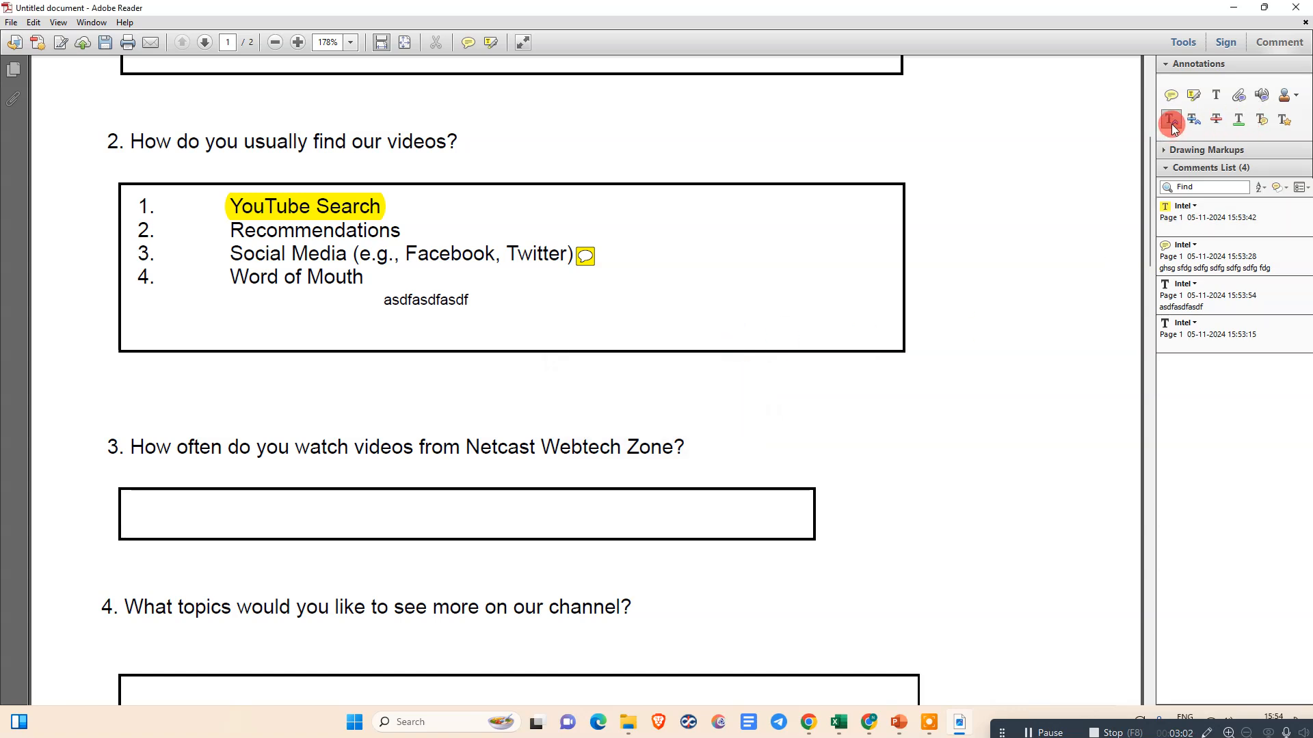
{"action": "left_click", "coordinate": [366, 279]}
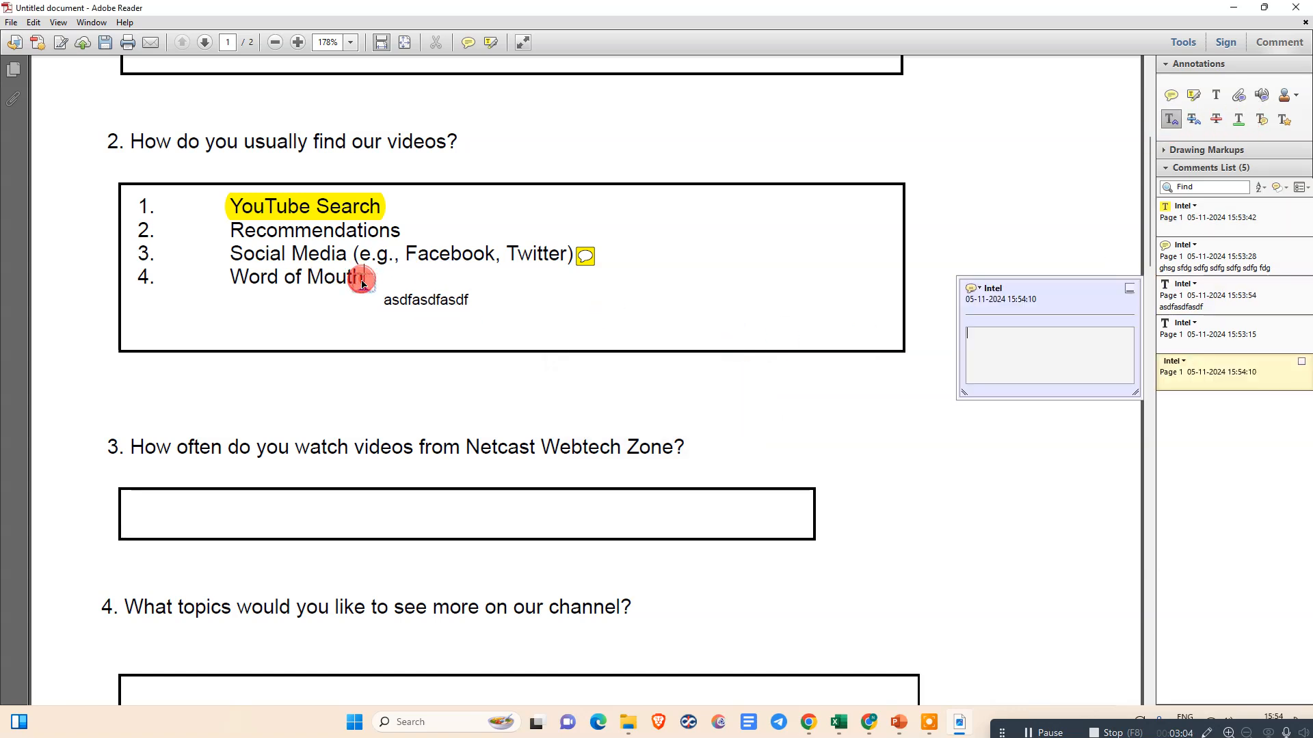
{"action": "left_click", "coordinate": [339, 313]}
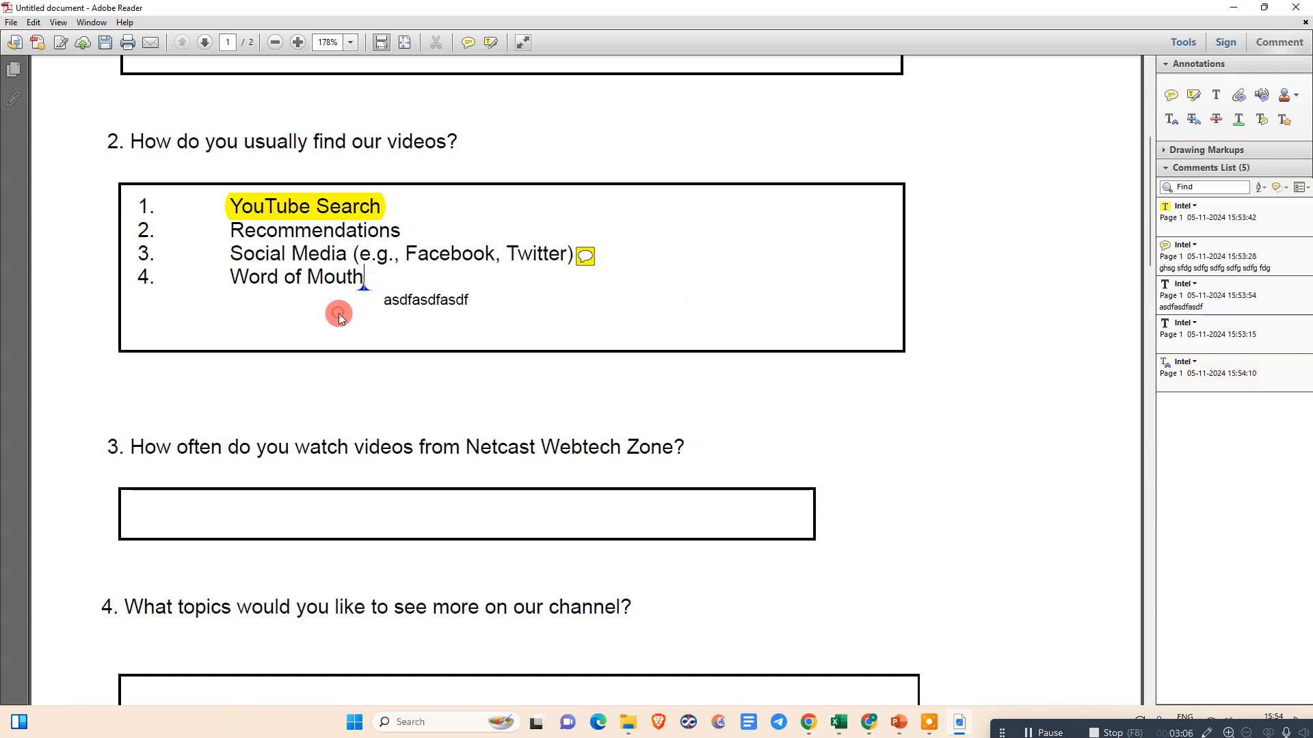
{"action": "double_click", "coordinate": [361, 285]}
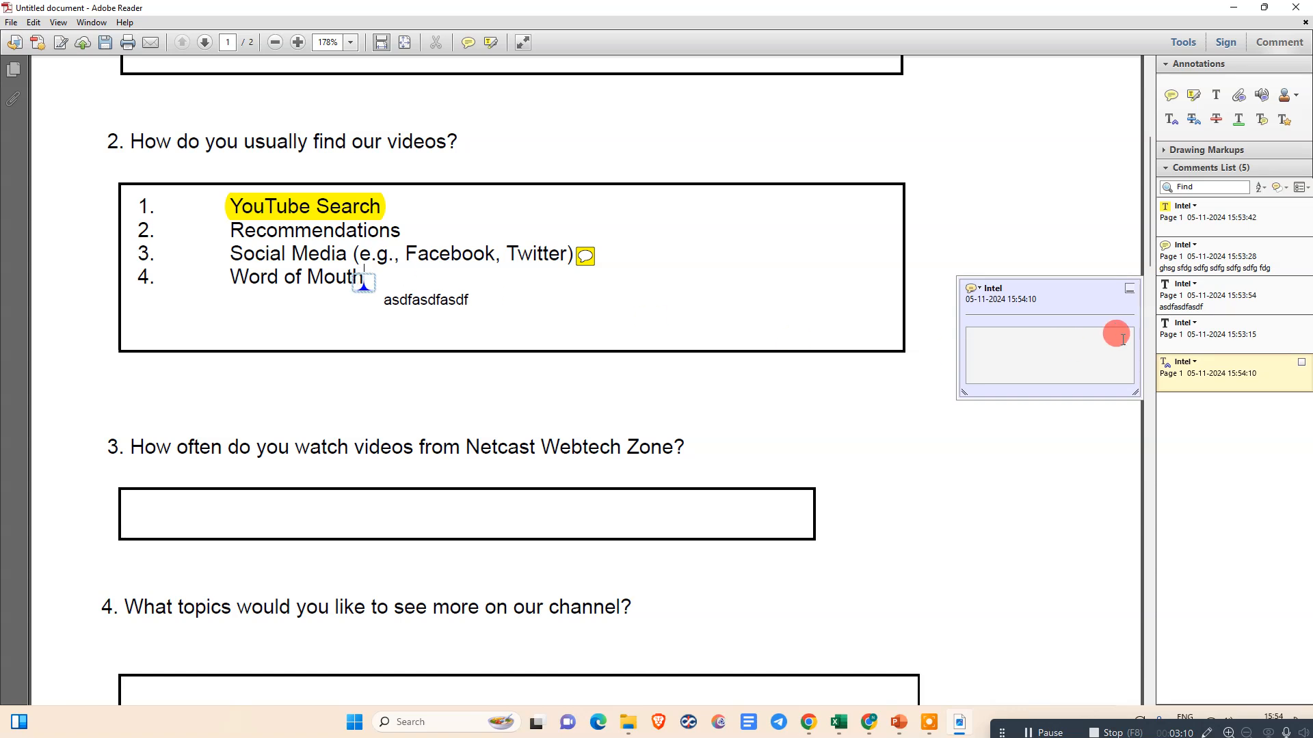
{"action": "type", "text": "sdfasdfasdfasdf"}
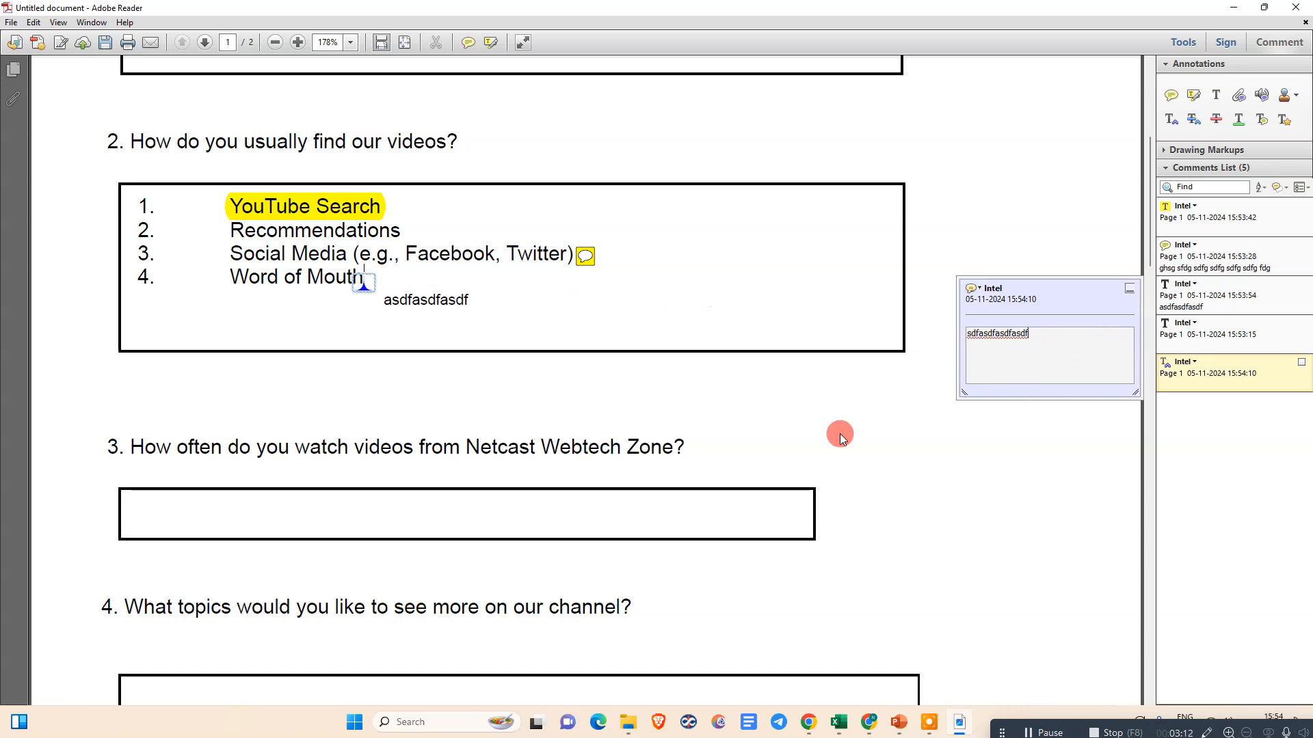
{"action": "left_click", "coordinate": [774, 435]}
{"action": "left_click", "coordinate": [364, 287]}
Strike through "Recommendations" in question 2 and underline "How often do you watch" in question 3.
{"action": "left_click", "coordinate": [1218, 123]}
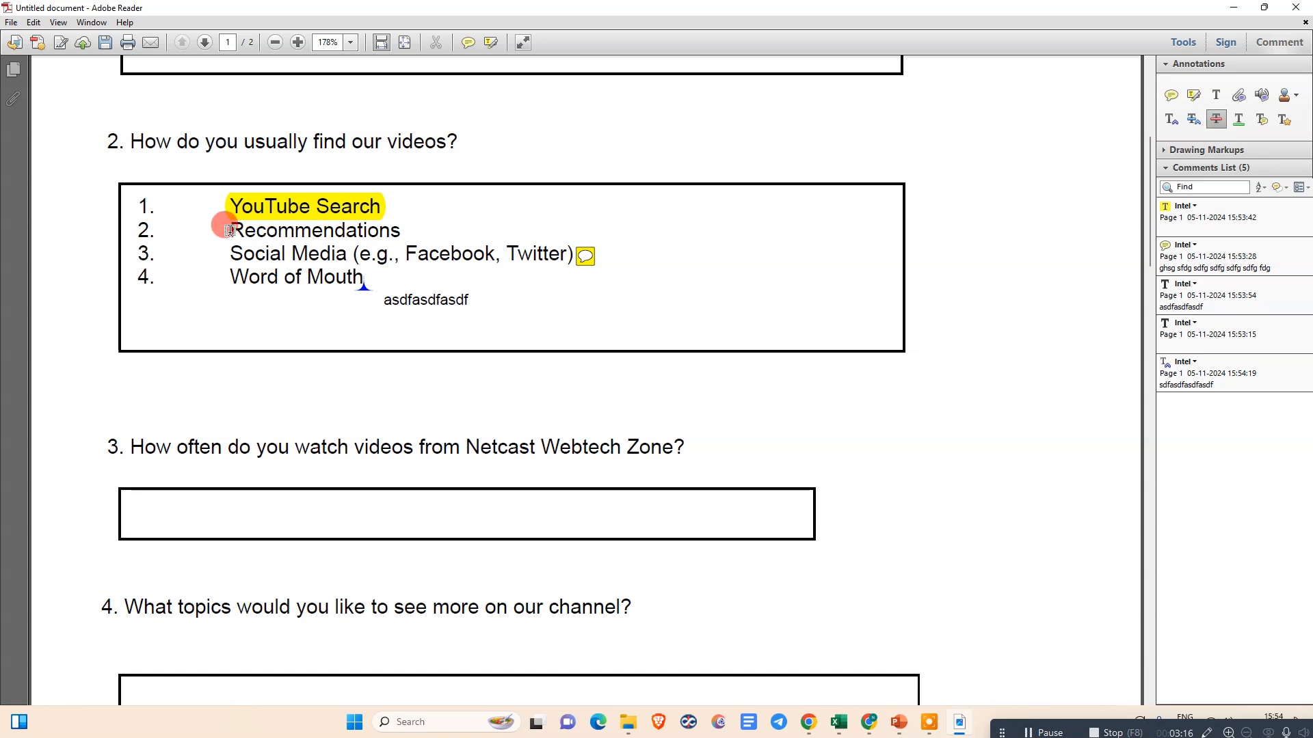
{"action": "left_click_drag", "start_coordinate": [230, 230], "coordinate": [397, 231]}
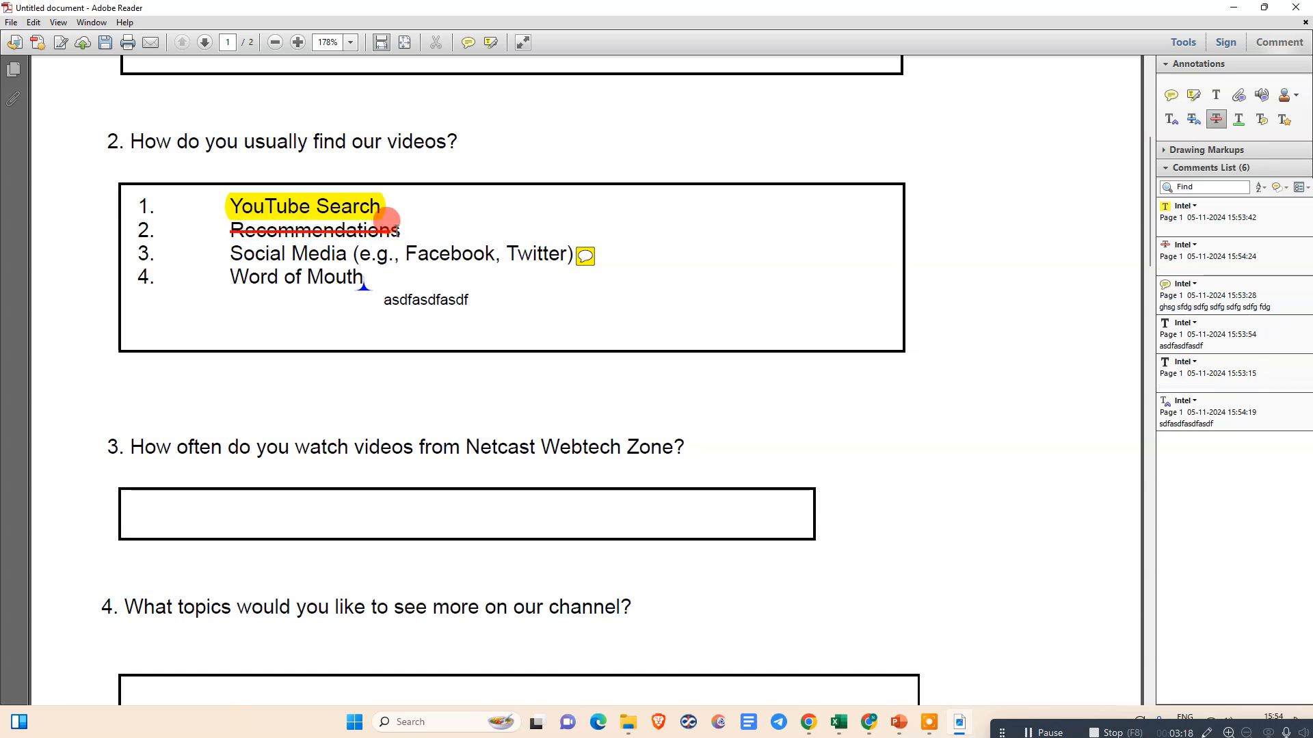
{"action": "left_click", "coordinate": [1237, 121]}
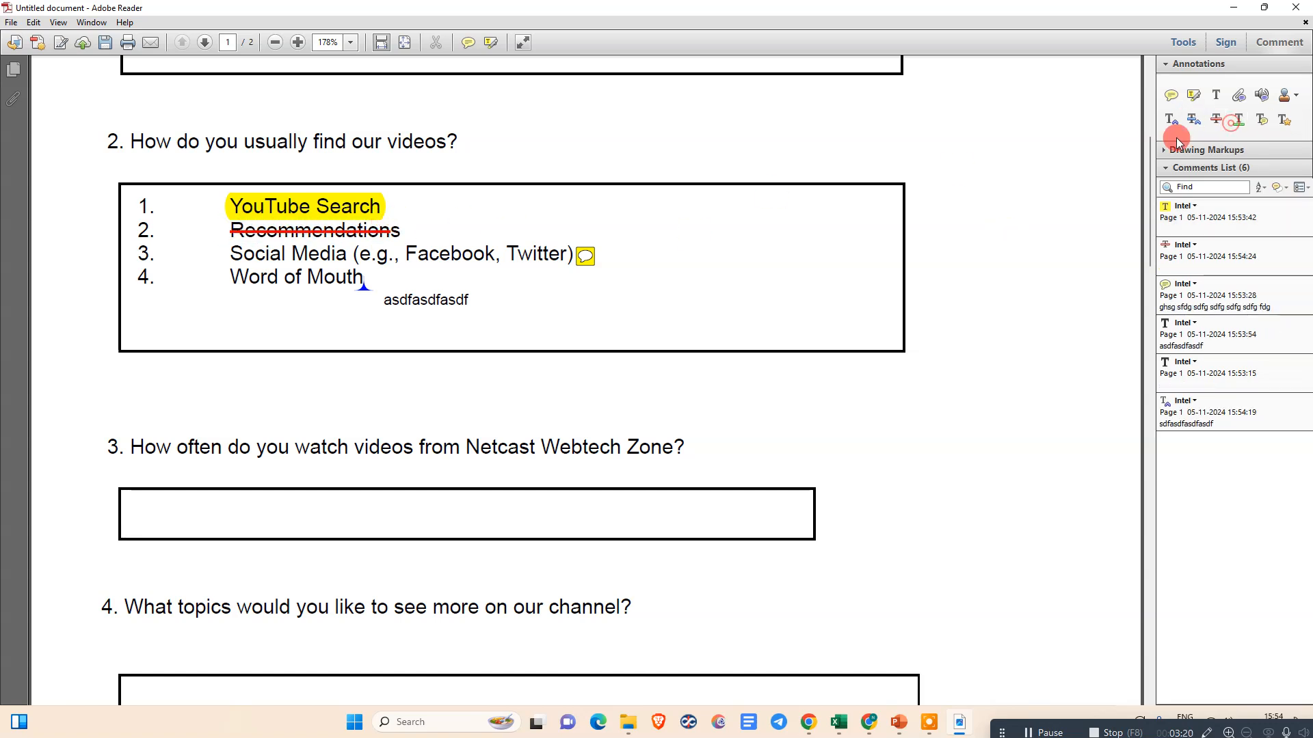
{"action": "left_click_drag", "start_coordinate": [128, 444], "coordinate": [363, 426]}
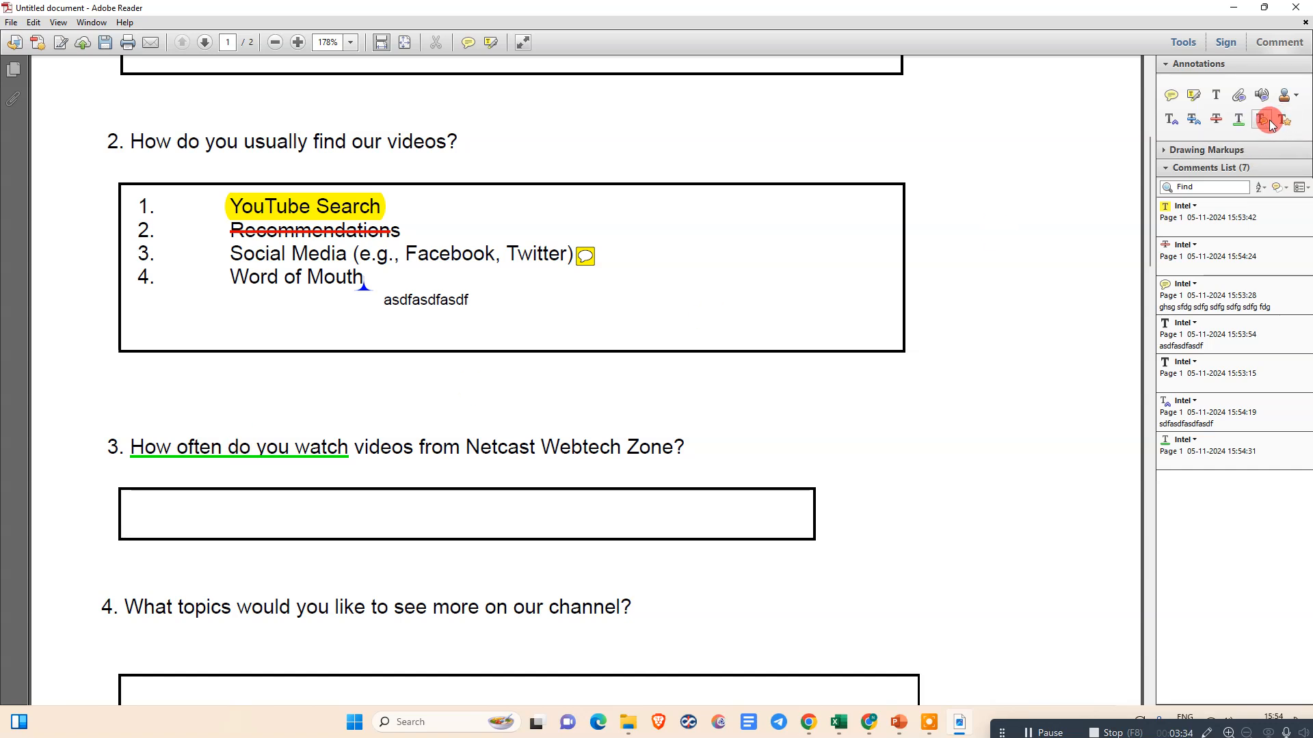
Save the annotated document as a PDF named "asdfasd fsdf asdf" in the Downloads folder.
{"action": "left_click", "coordinate": [102, 48]}
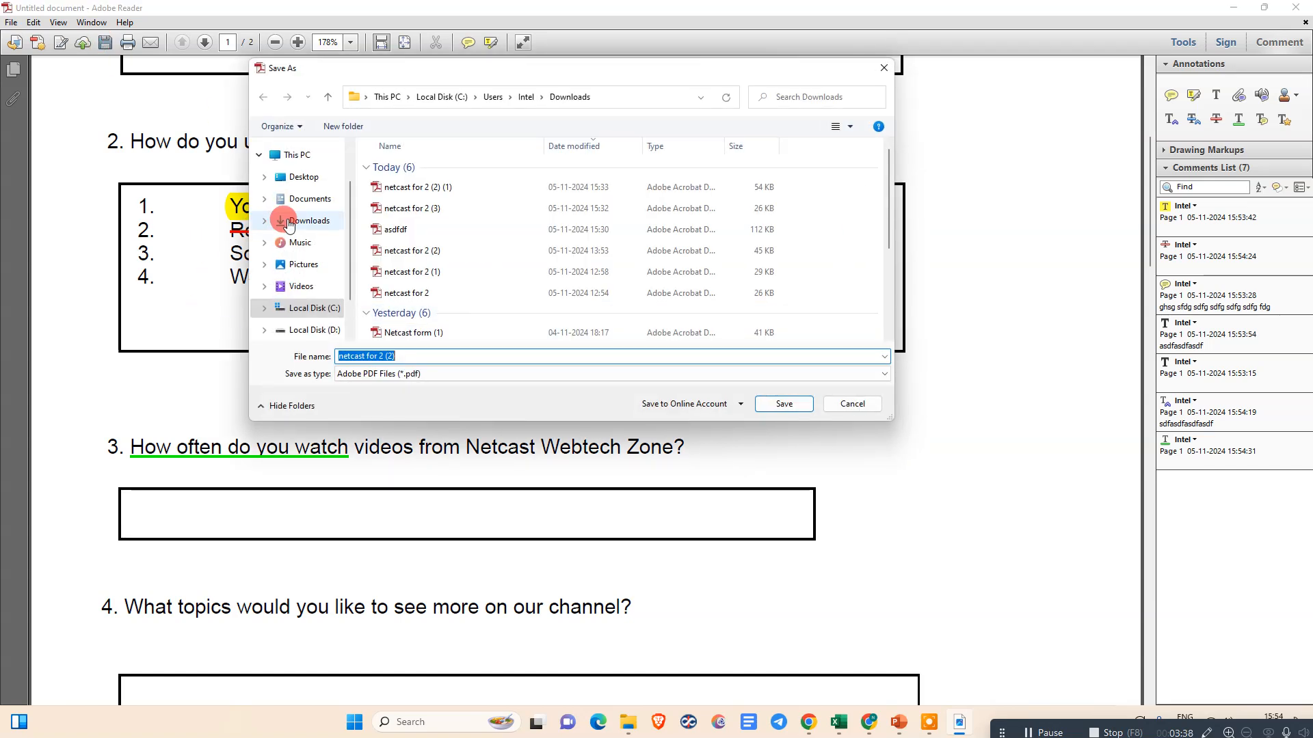
{"action": "left_click", "coordinate": [288, 224]}
{"action": "type", "text": "asdfasd fsdf asdf"}
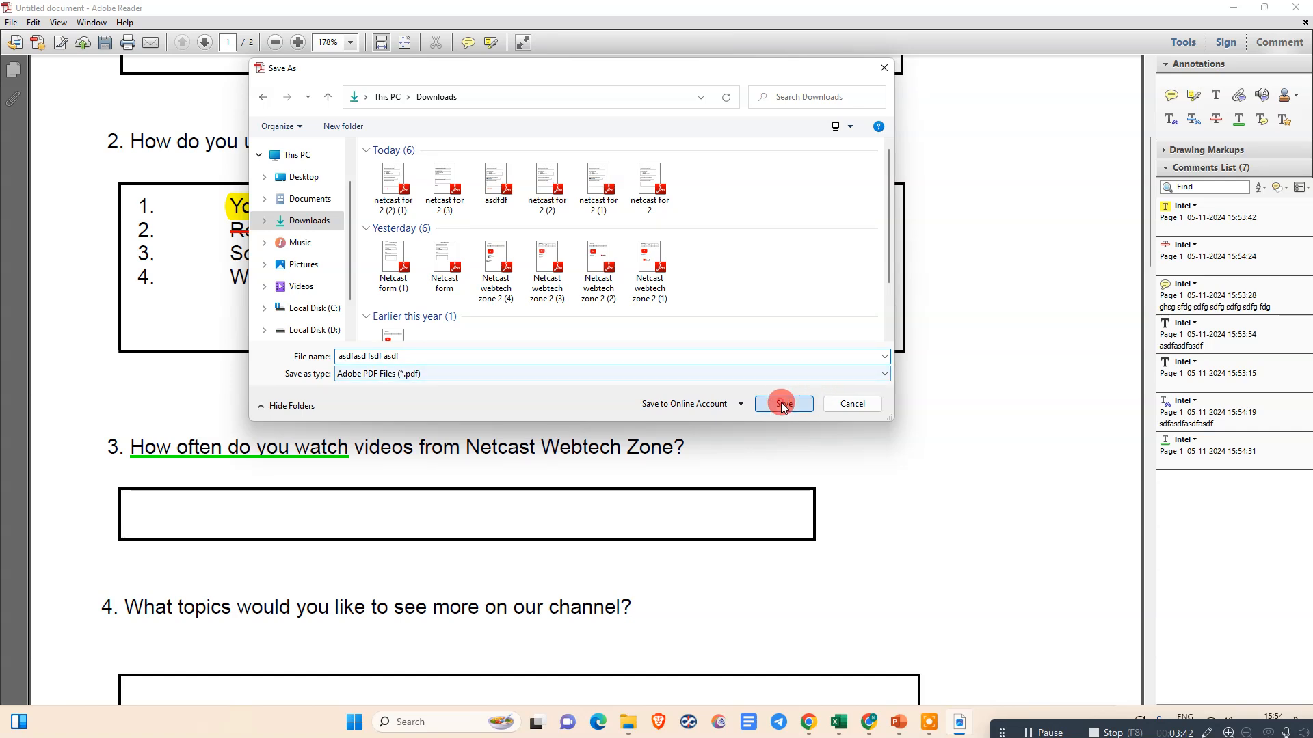
{"action": "left_click", "coordinate": [784, 404]}
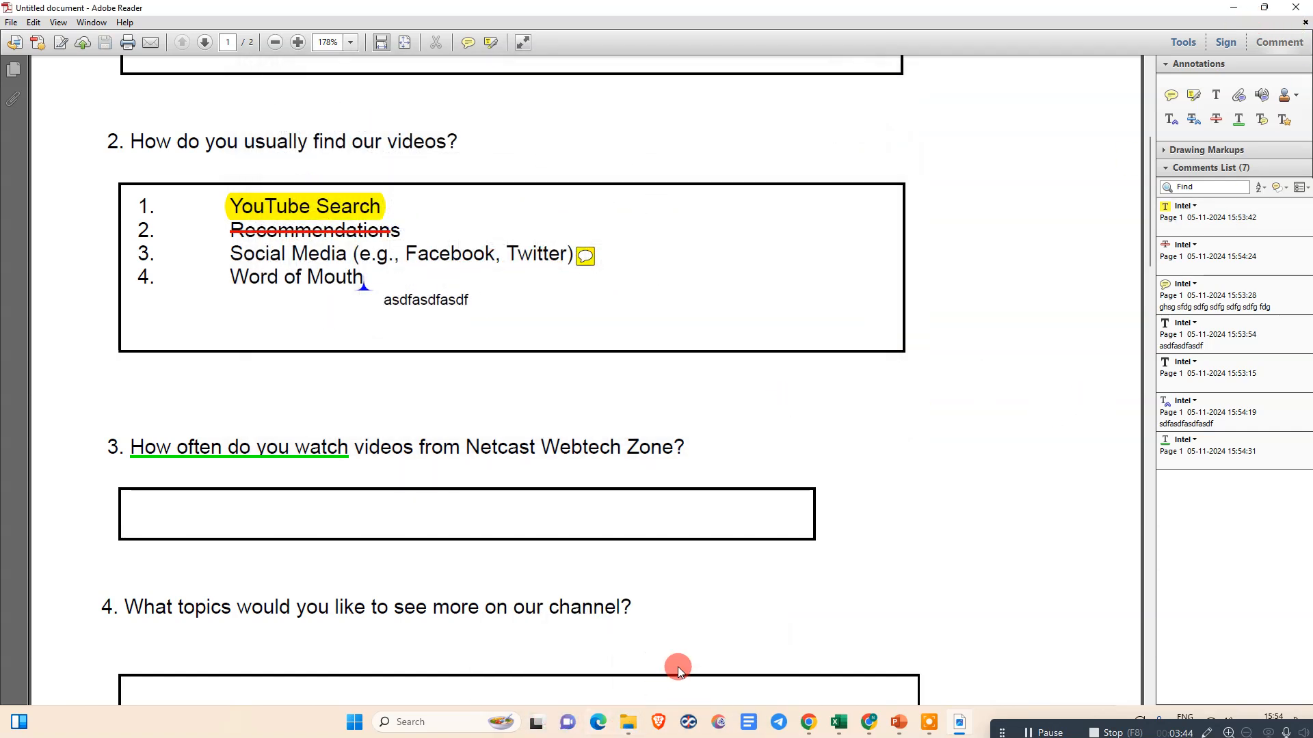
Switch to File Explorer and open the saved PDF.
{"action": "left_click", "coordinate": [633, 725]}
{"action": "left_click", "coordinate": [679, 663]}
{"action": "left_click", "coordinate": [606, 161]}
{"action": "double_click", "coordinate": [606, 160]}
Review the annotations on the saved PDF's first page, including the sticky note and the highlight, and show the desktop.
{"action": "scroll", "coordinate": [595, 230], "scroll_direction": "up", "scroll_amount": 3}
{"action": "scroll", "coordinate": [587, 273], "scroll_direction": "down", "scroll_amount": 3}
{"action": "scroll", "coordinate": [403, 473], "scroll_direction": "up", "scroll_amount": 3}
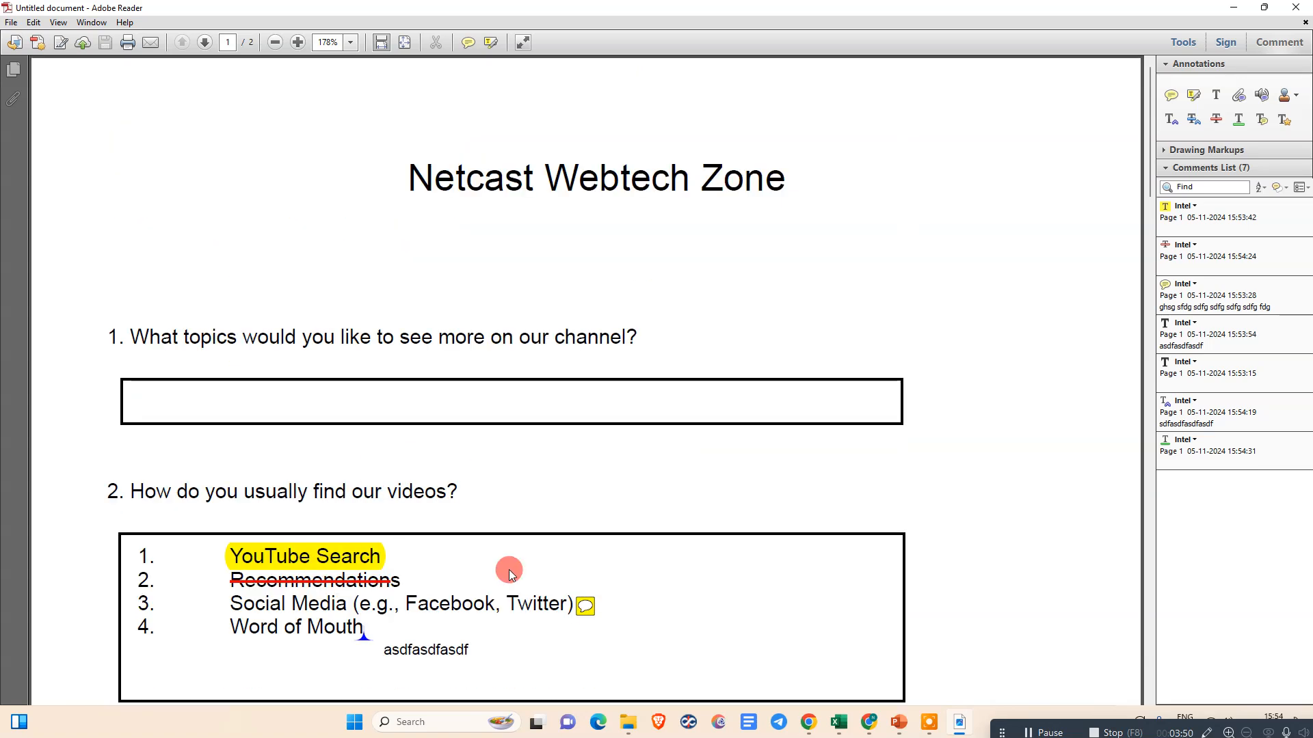
{"action": "left_click", "coordinate": [585, 606]}
{"action": "left_click", "coordinate": [351, 557]}
{"action": "key", "text": "super+d"}
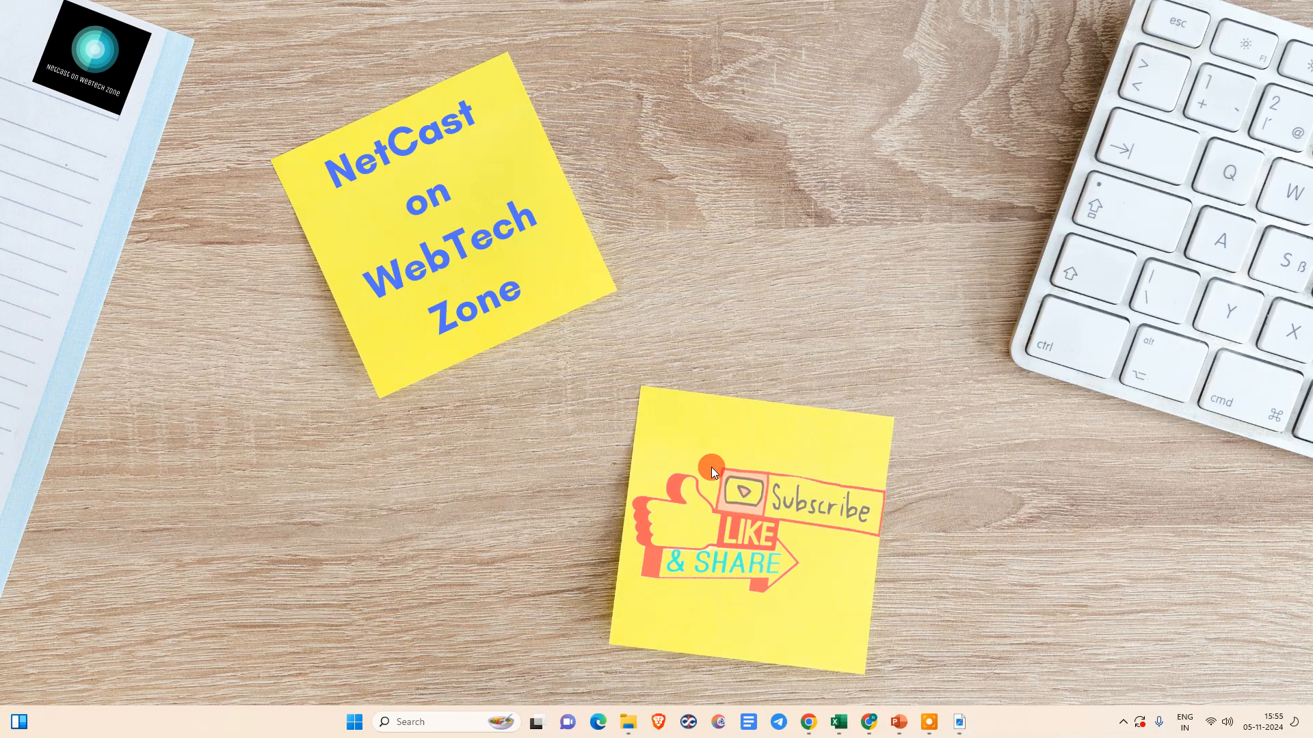